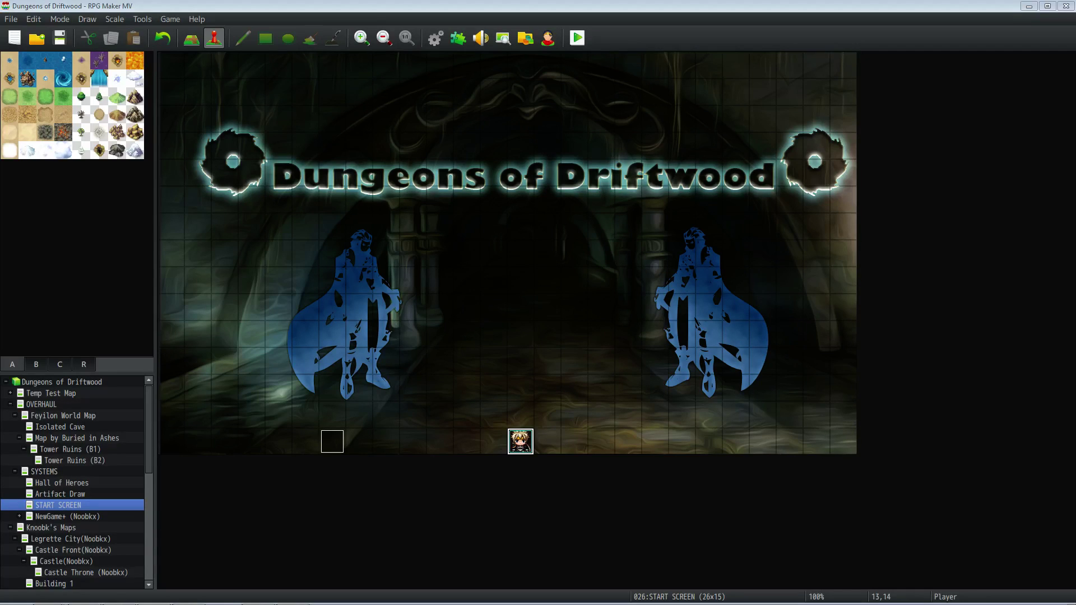
Step: Open the Plugin Manager and select Kath_GameOver at the bottom of the plugin list
left_click(459, 38)
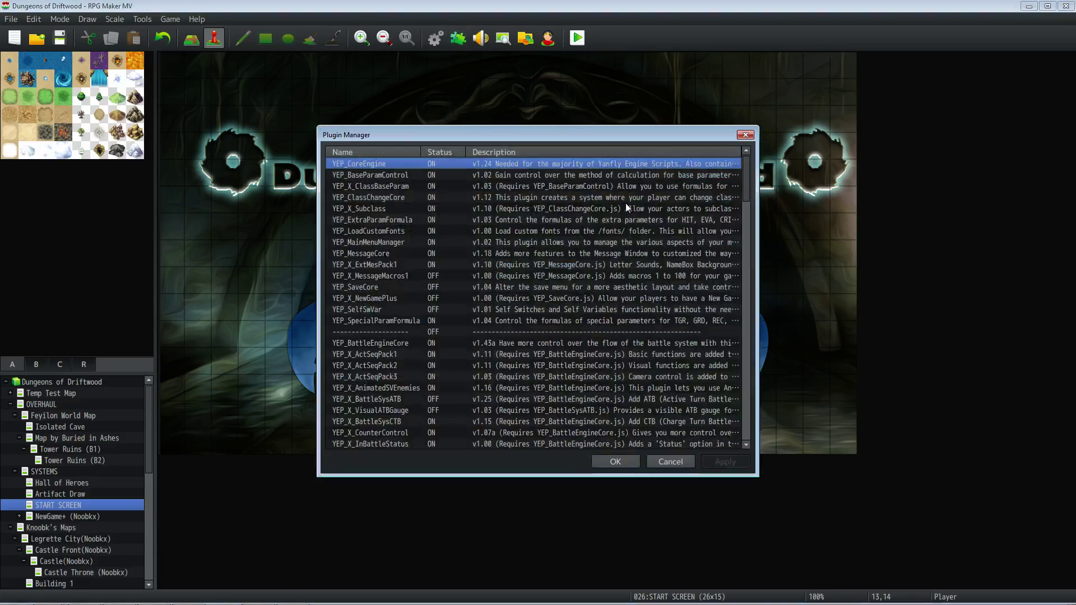
left_click_drag(745, 189, 746, 416)
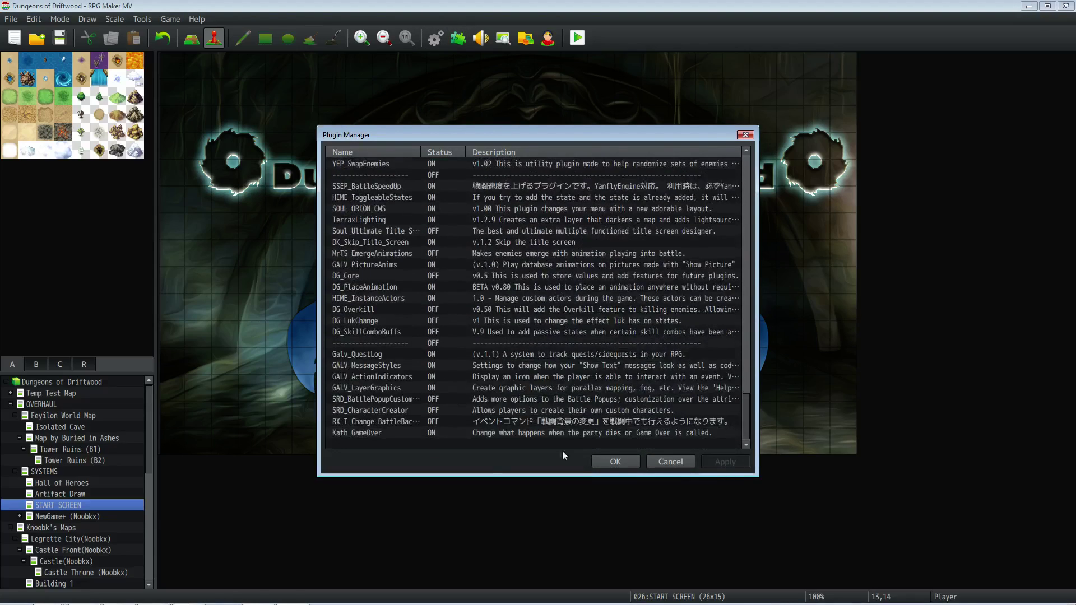
left_click(365, 431)
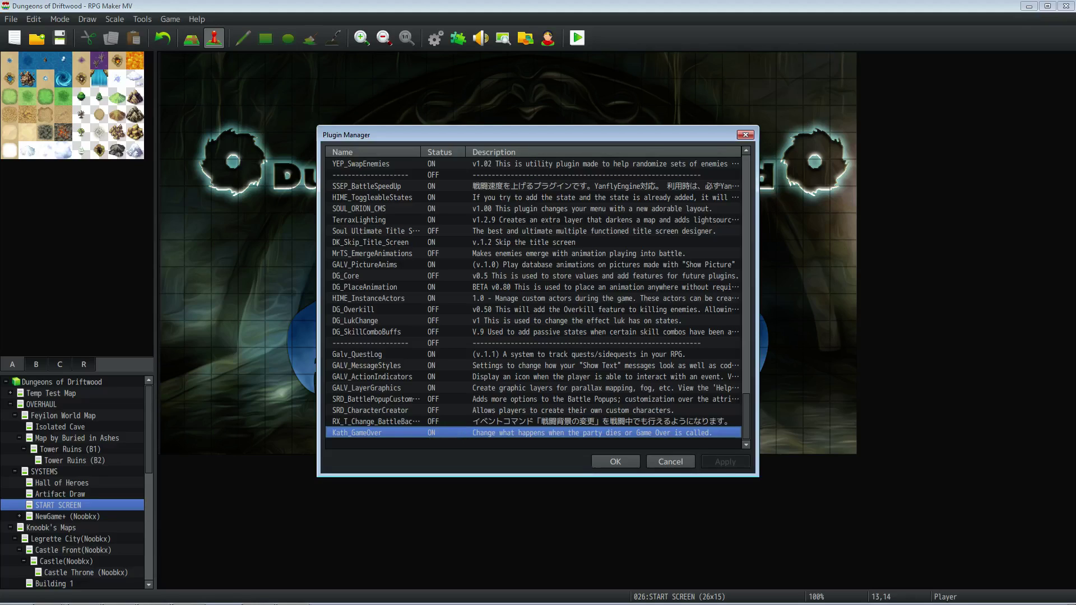
key("Return")
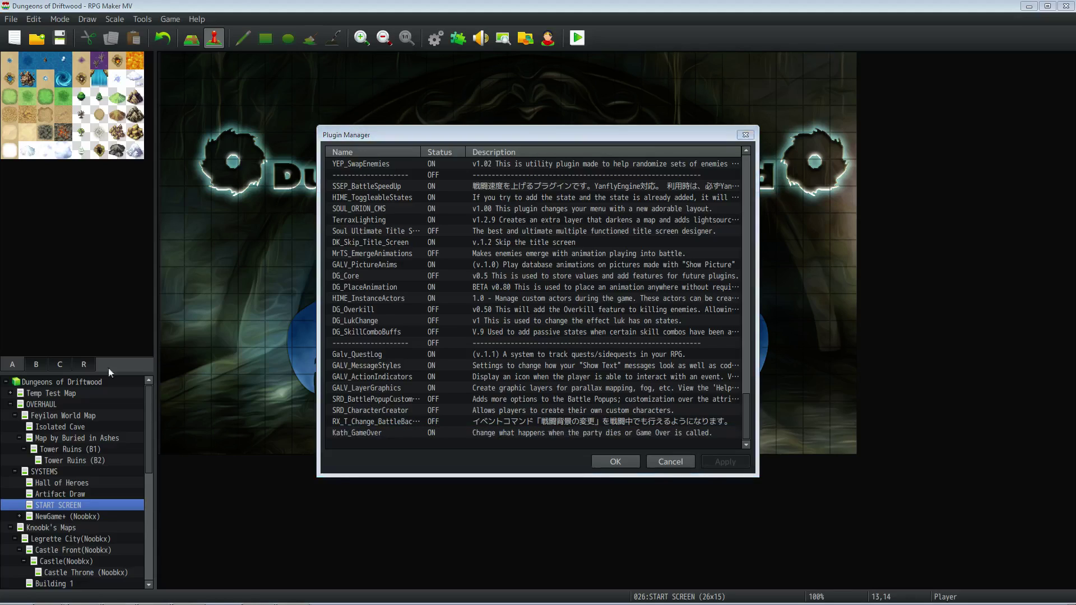
Step: Review Kath_GameOver's Party Death, Show Game Over Scene and after-game-over parameters, then set Status OFF
right_click(393, 441)
left_click(434, 439)
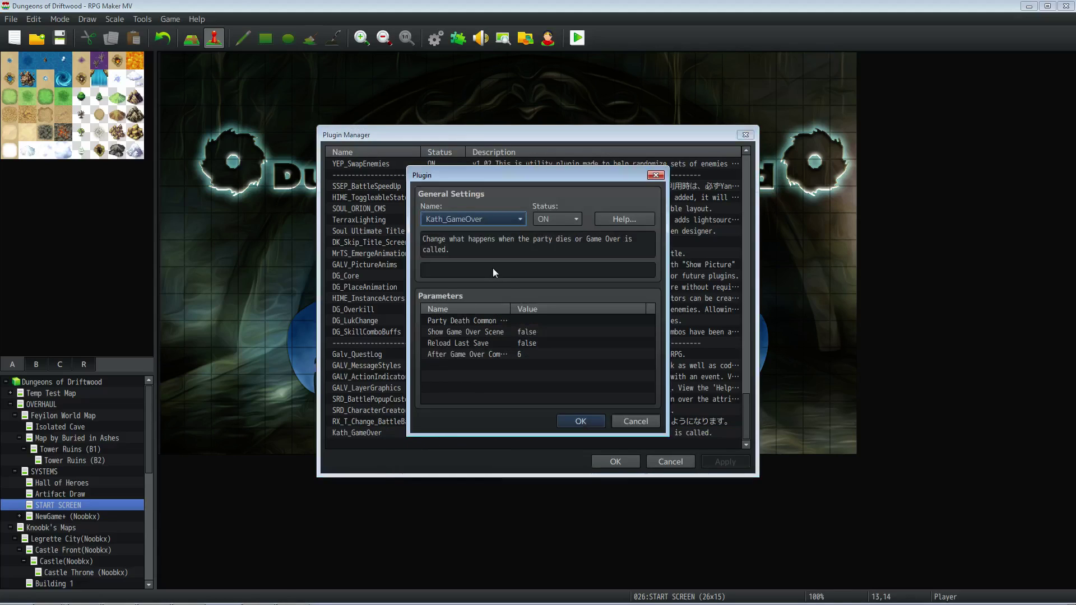
left_click(525, 322)
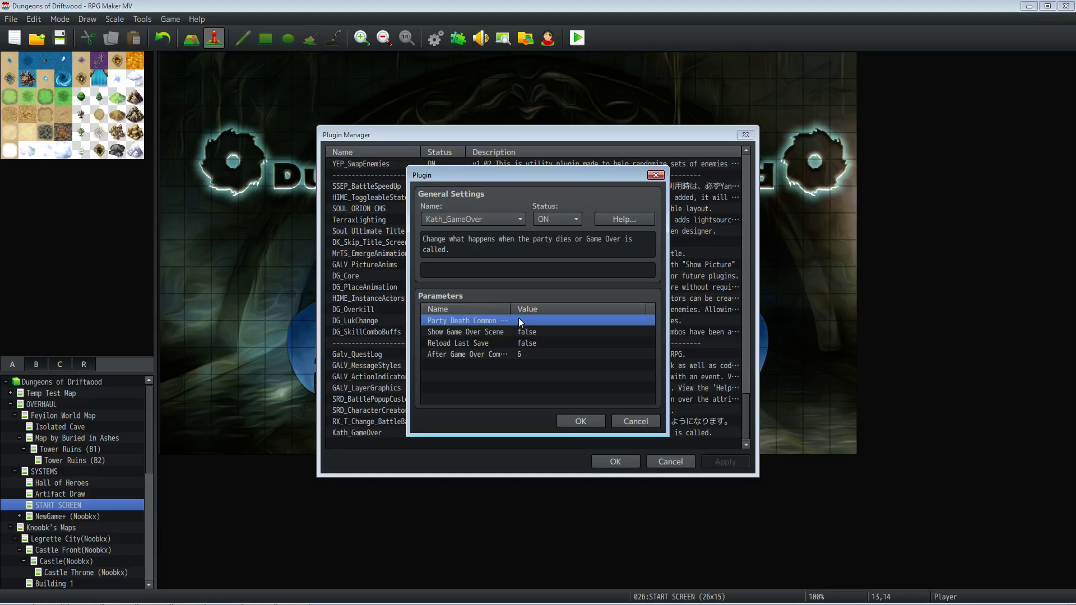
left_click(511, 332)
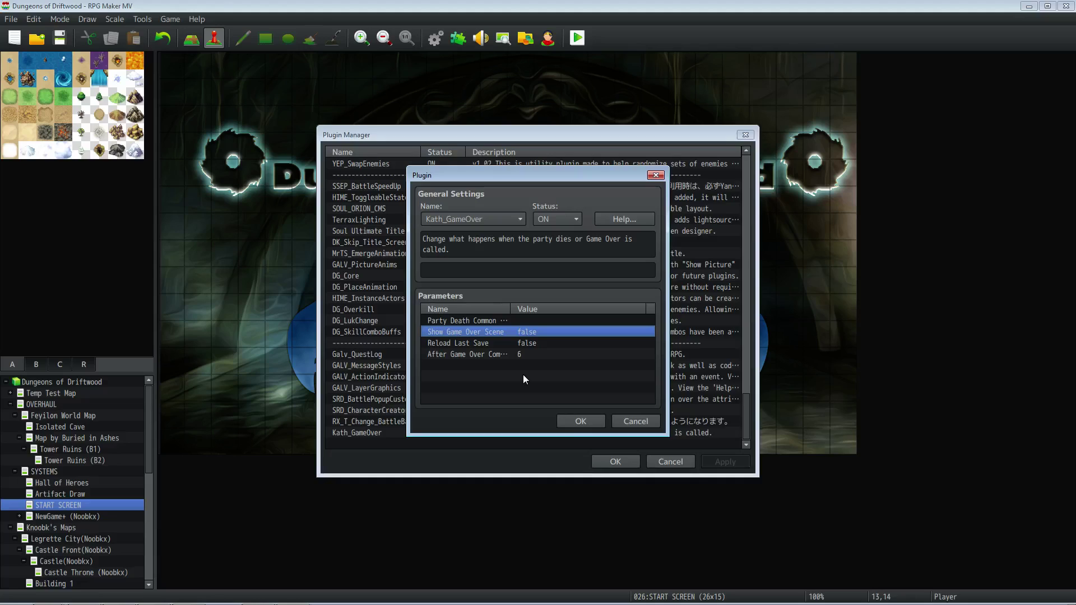
left_click(543, 342)
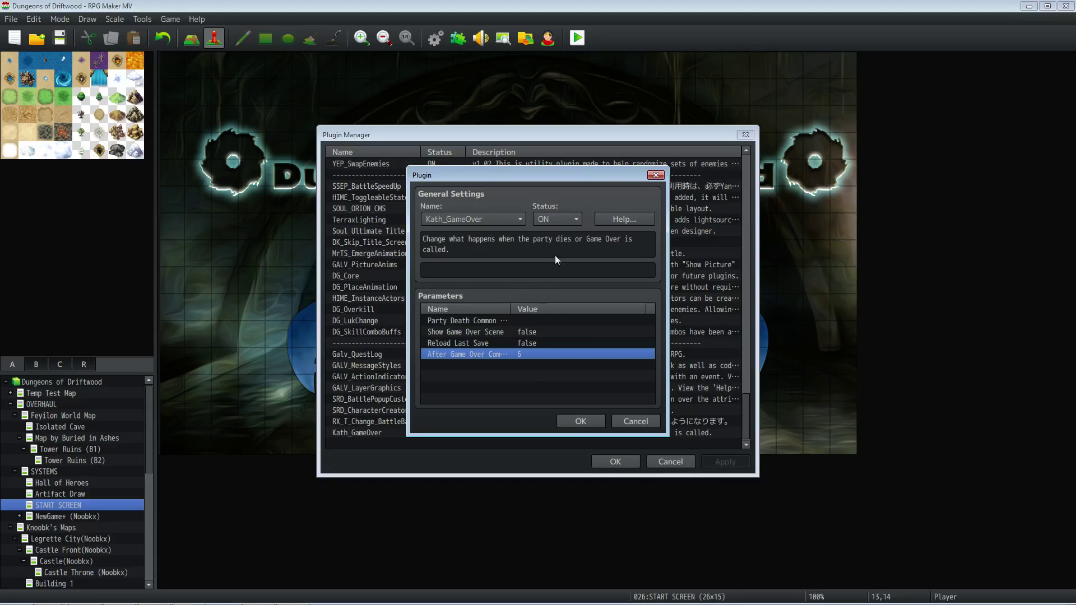
left_click(558, 220)
Step: Close the plugin dialogs, save the project, and launch a maximized playtest
left_click(573, 419)
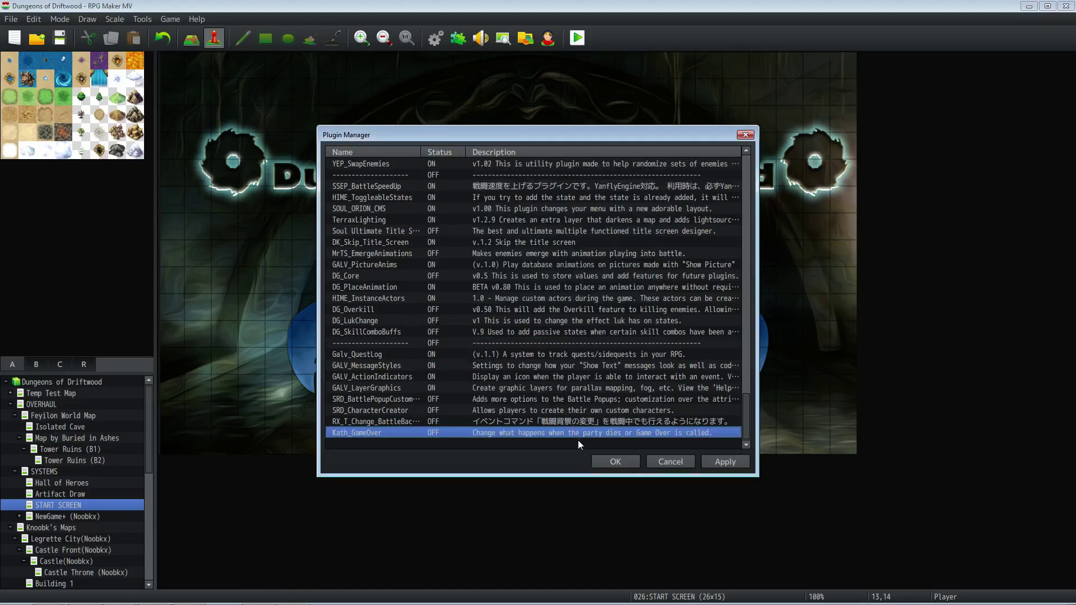
left_click(599, 463)
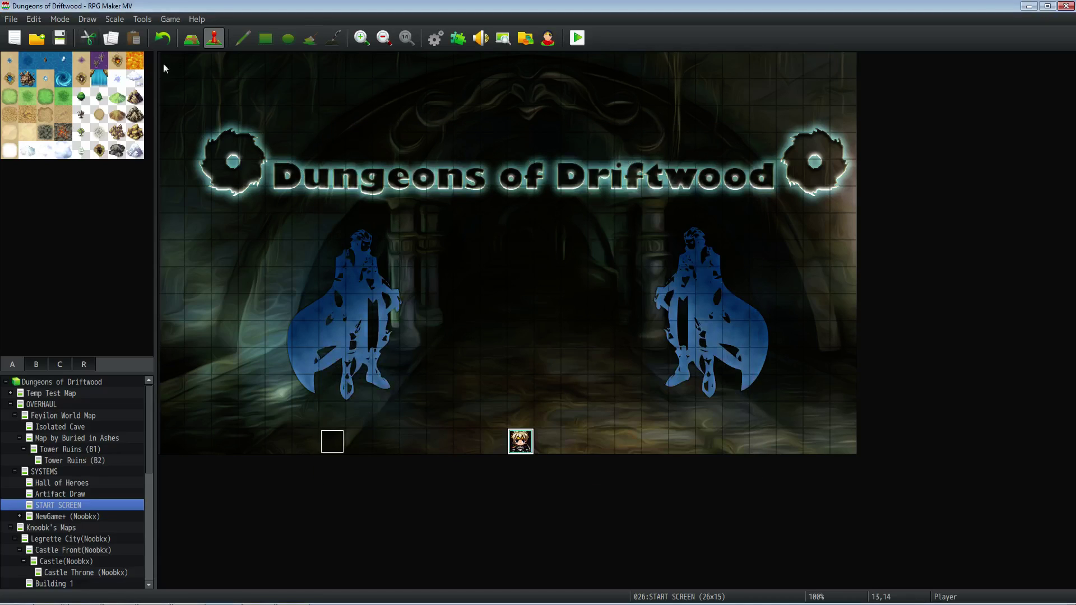
left_click(58, 38)
left_click(577, 39)
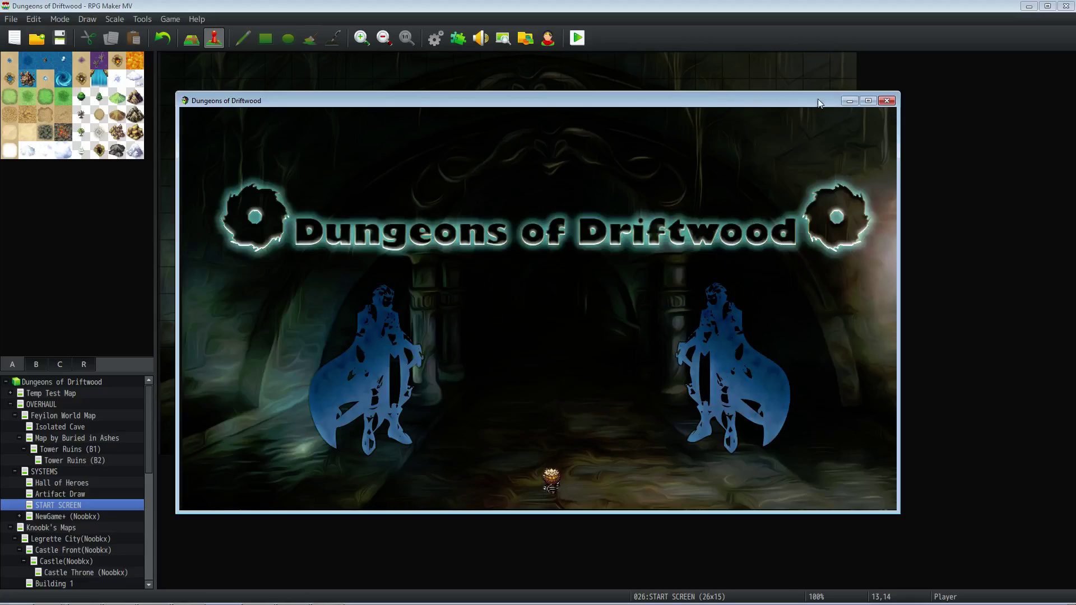
left_click(868, 100)
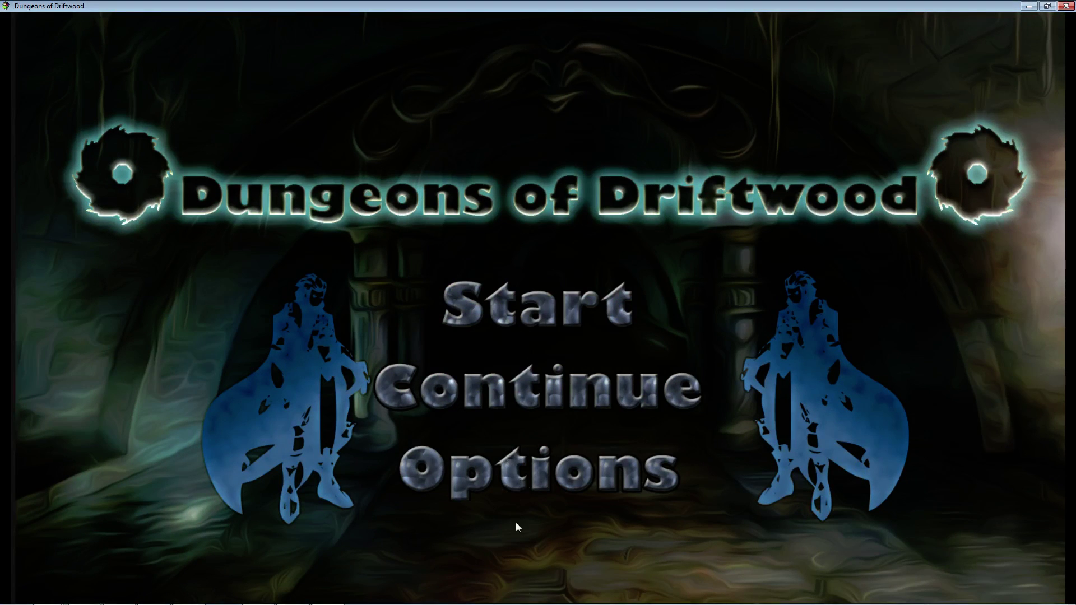
Step: Check the Continue list and Options on the title screen, then start a new game
left_click(529, 393)
right_click(490, 349)
left_click(552, 470)
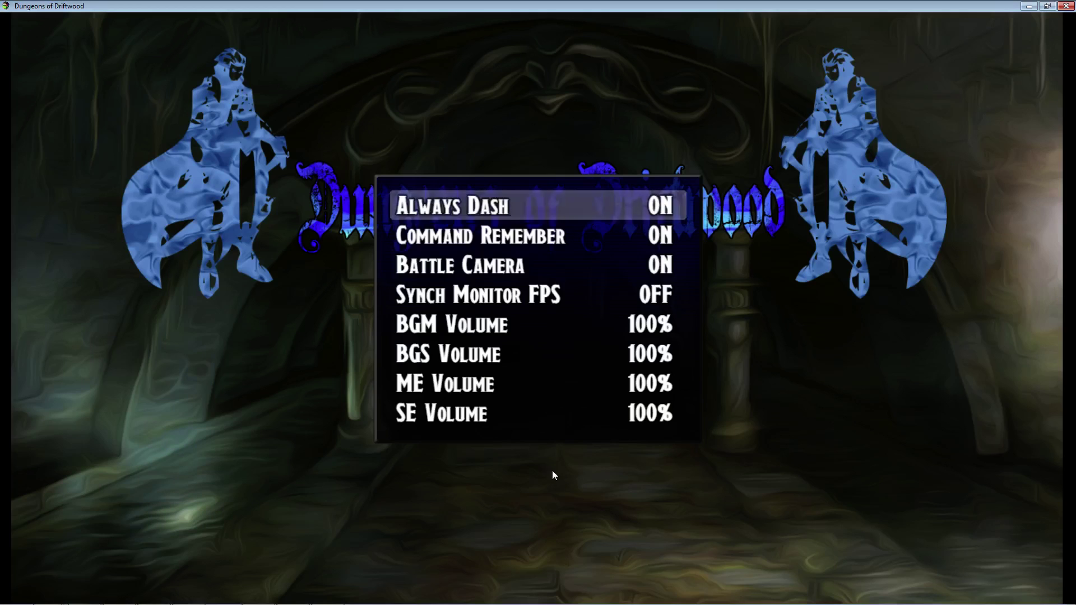
right_click(552, 470)
left_click(513, 305)
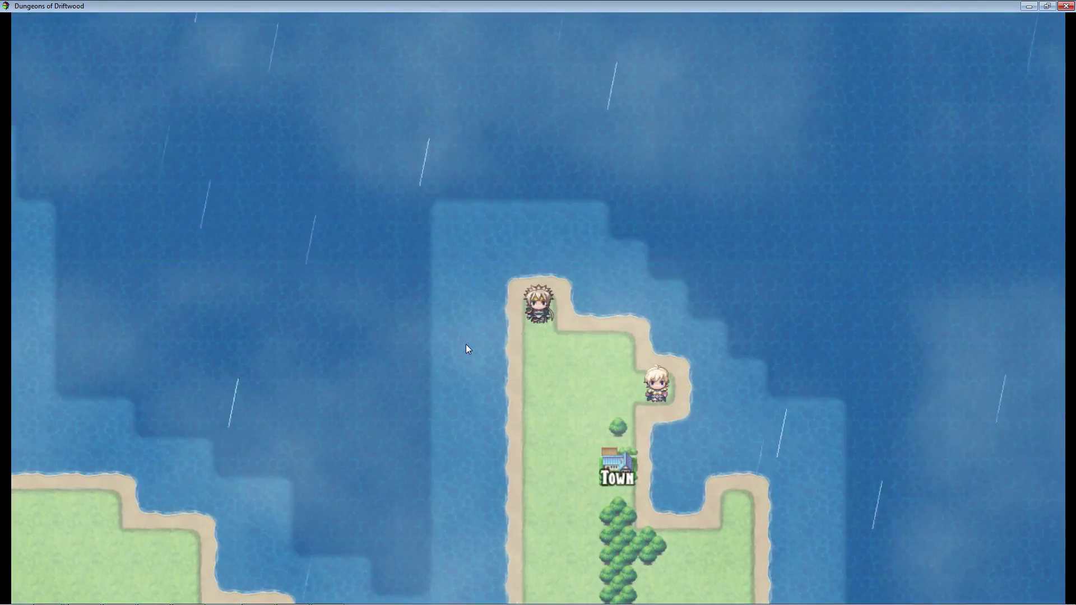
Step: Walk the hero west and north to the Toll Bridge and decline its boss challenge
key("Down")
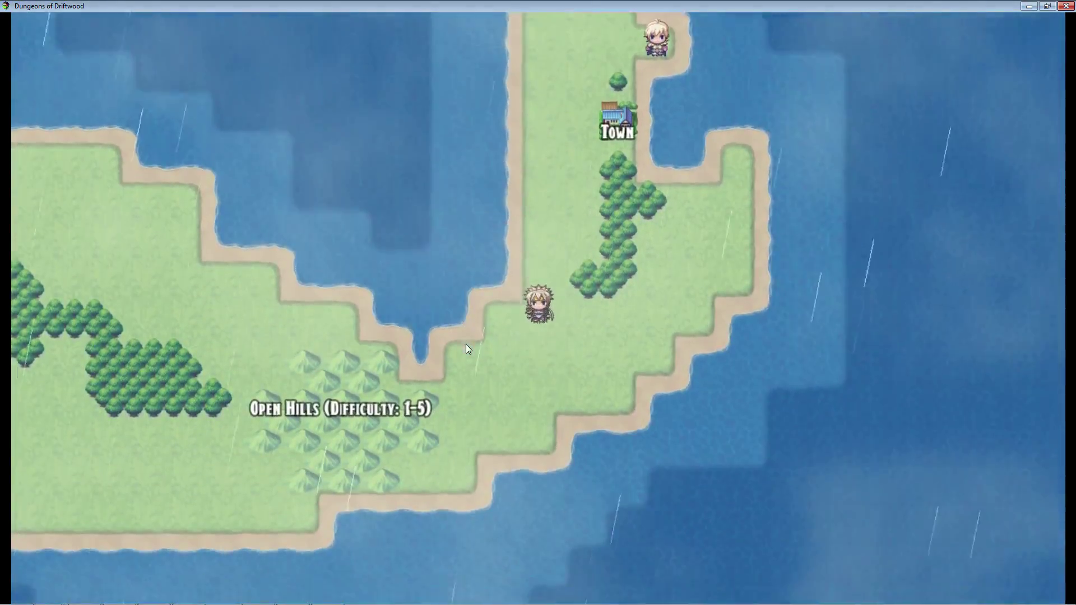
key("Left")
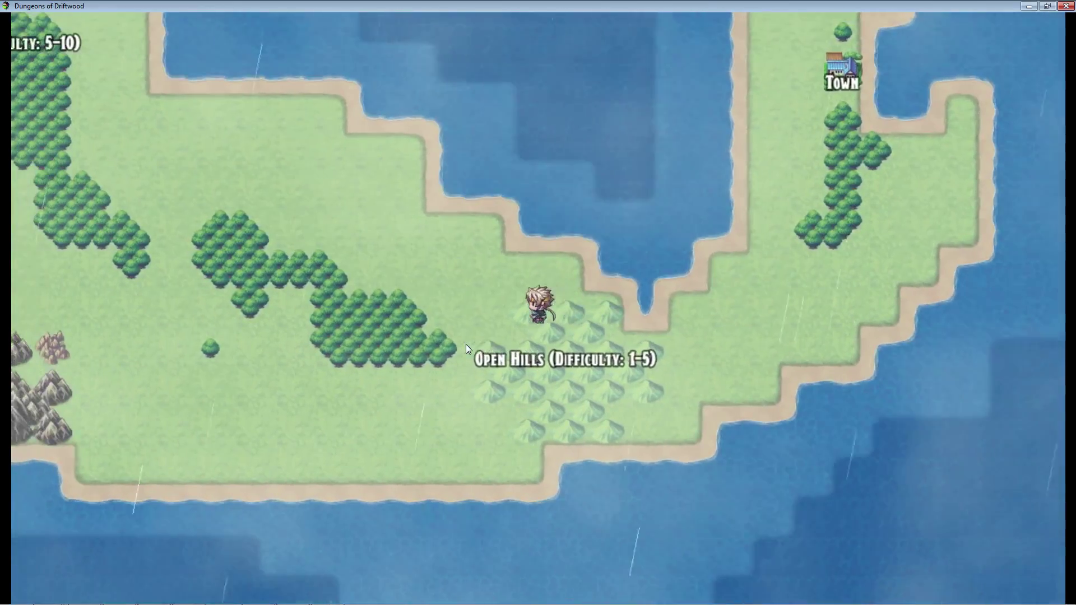
key("Left")
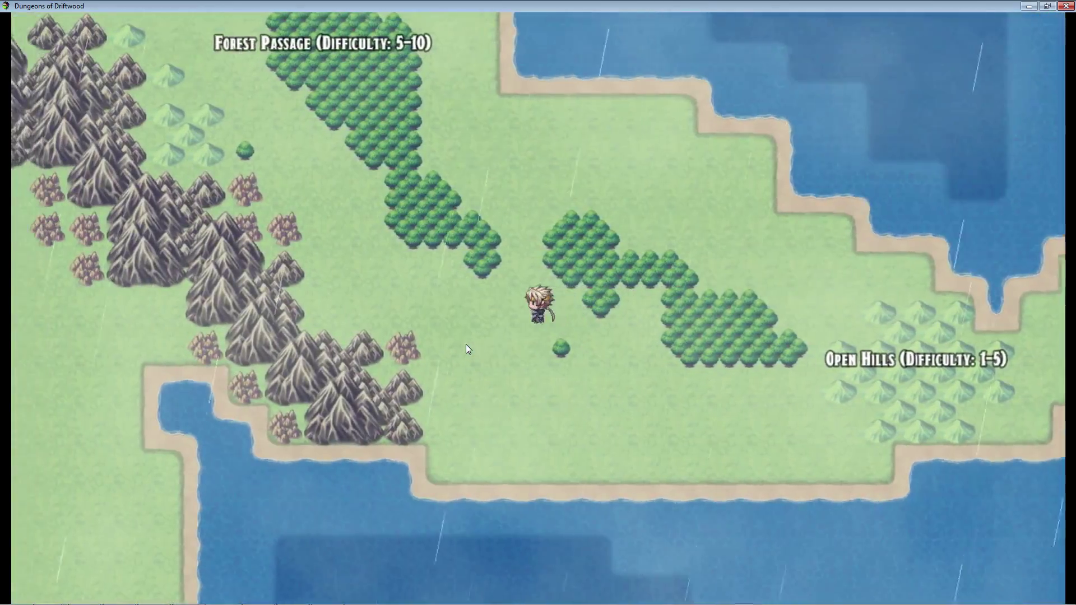
key("Left")
key("Up")
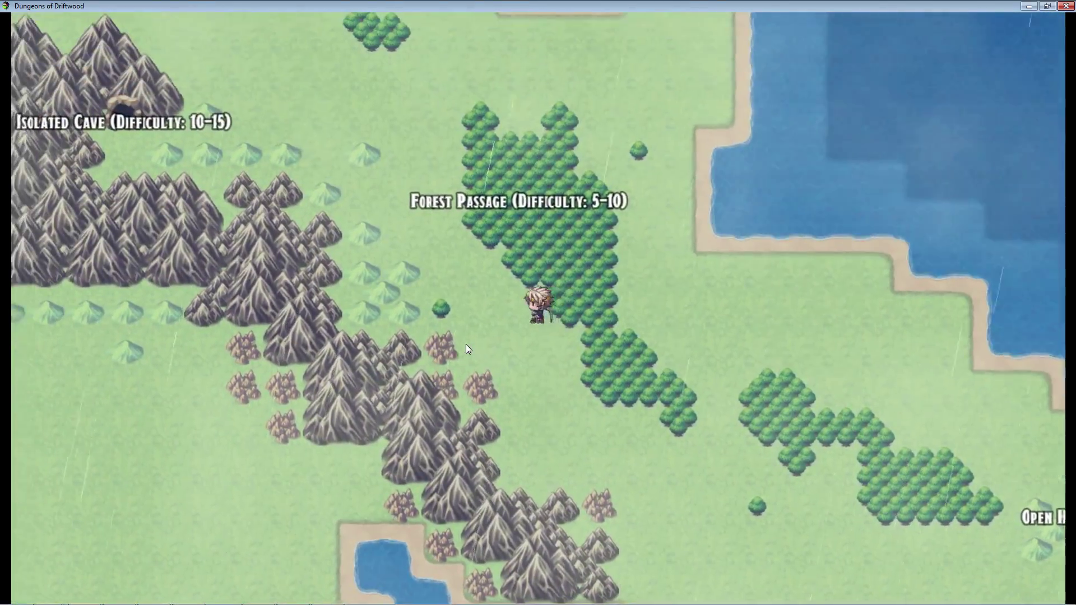
key("Left")
key("Up")
key("Left")
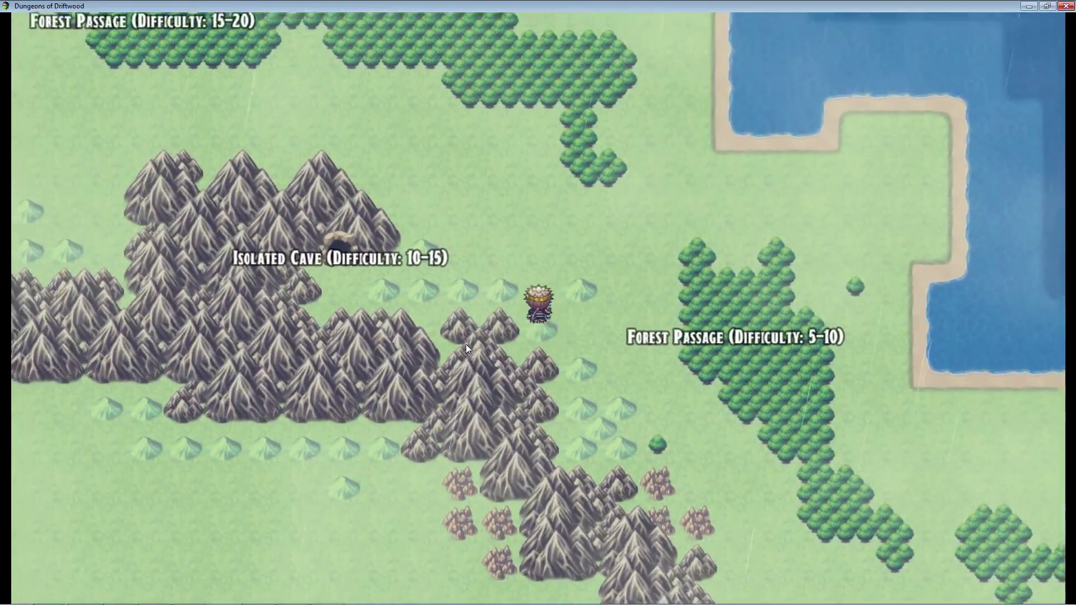
key("Up")
key("Left")
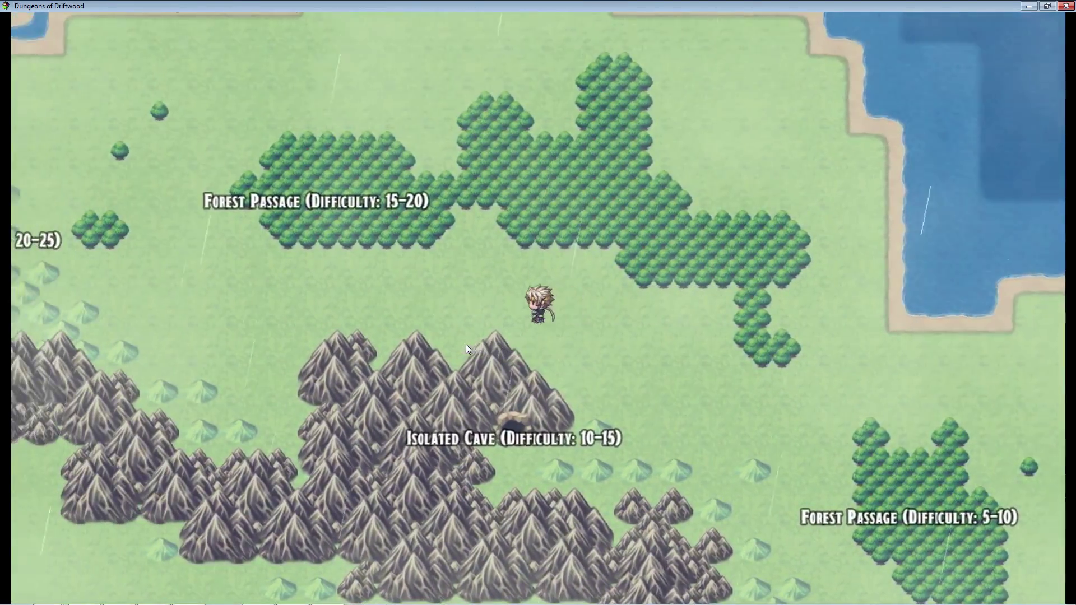
key("Up")
key("Left")
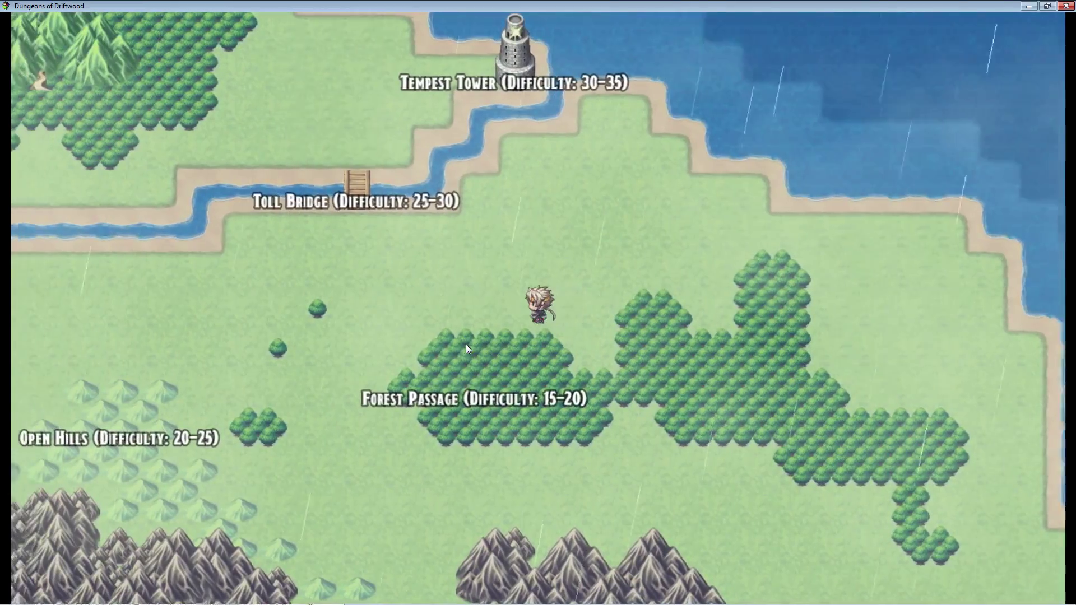
key("Left")
key("Up")
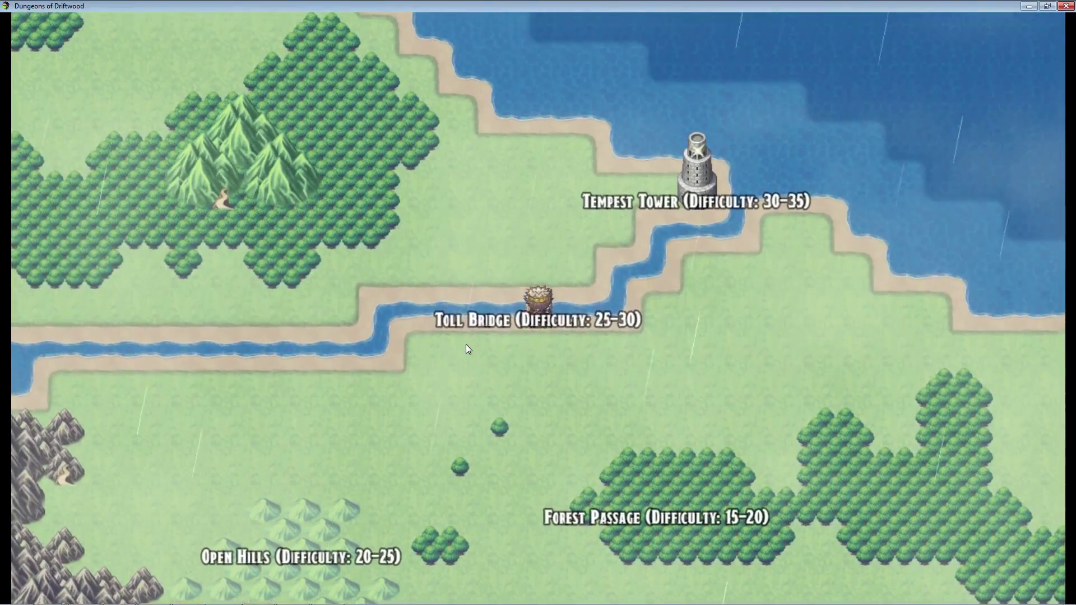
key("Return")
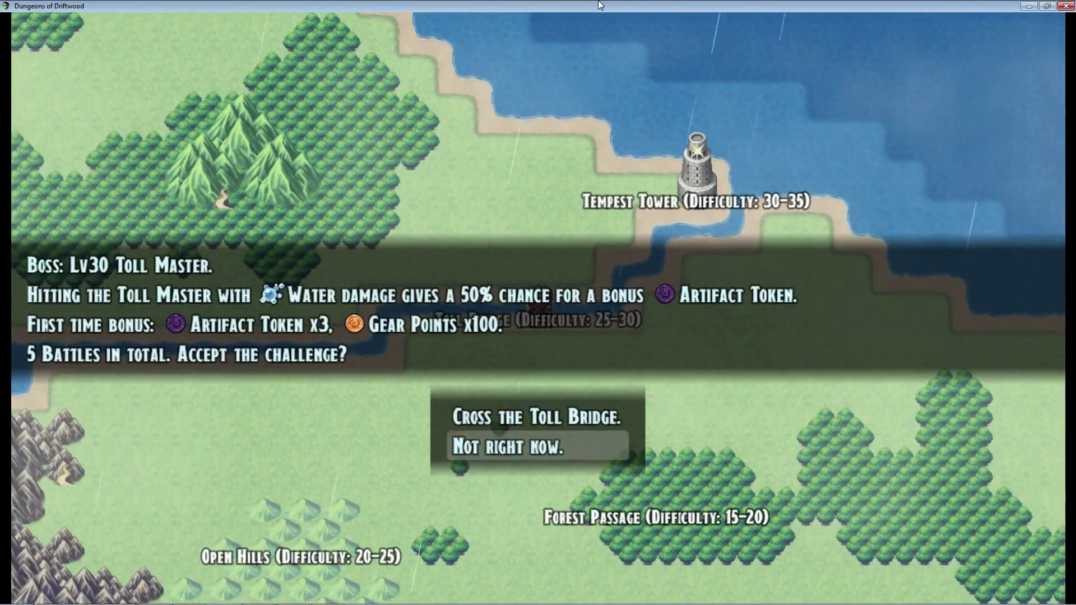
key("Return")
Step: Walk north-west through the woods onto the tower in the forest
key("Up")
key("Left")
key("Left")
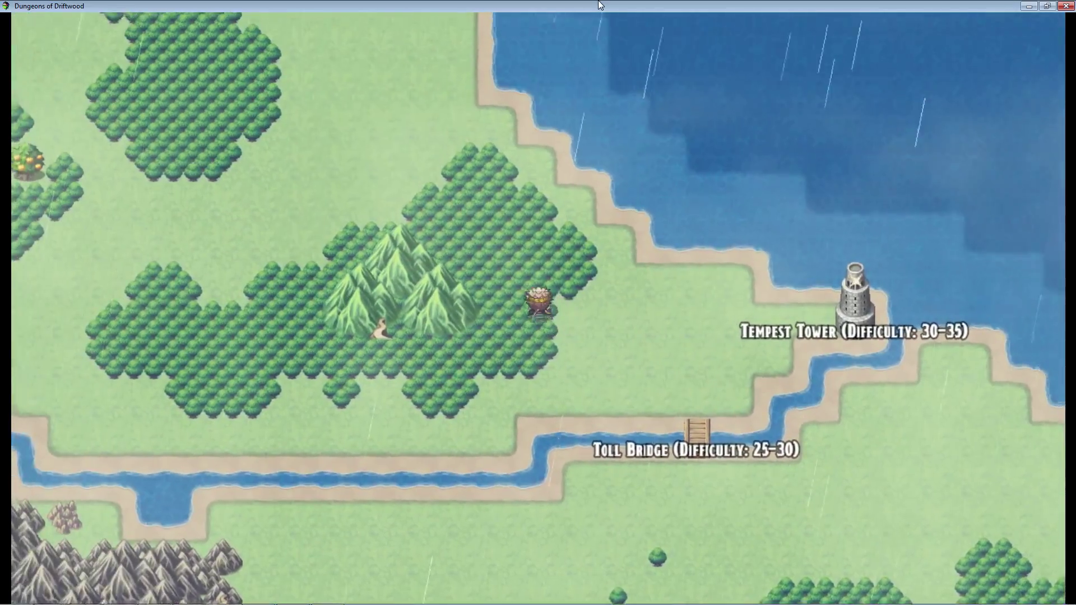
key("Up")
key("Left")
key("Up")
key("Left")
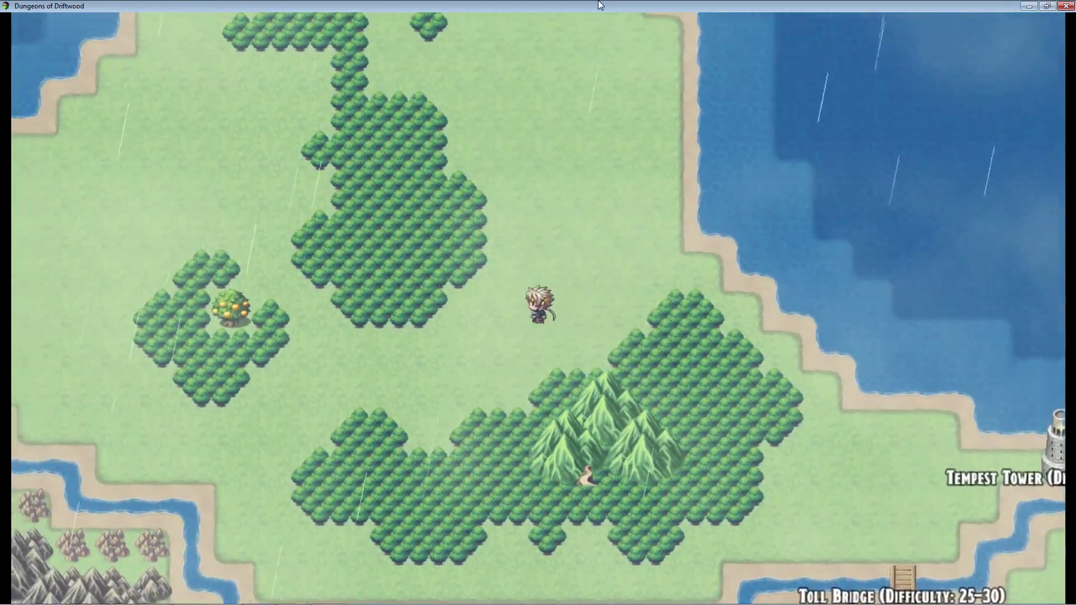
key("Up")
key("Left")
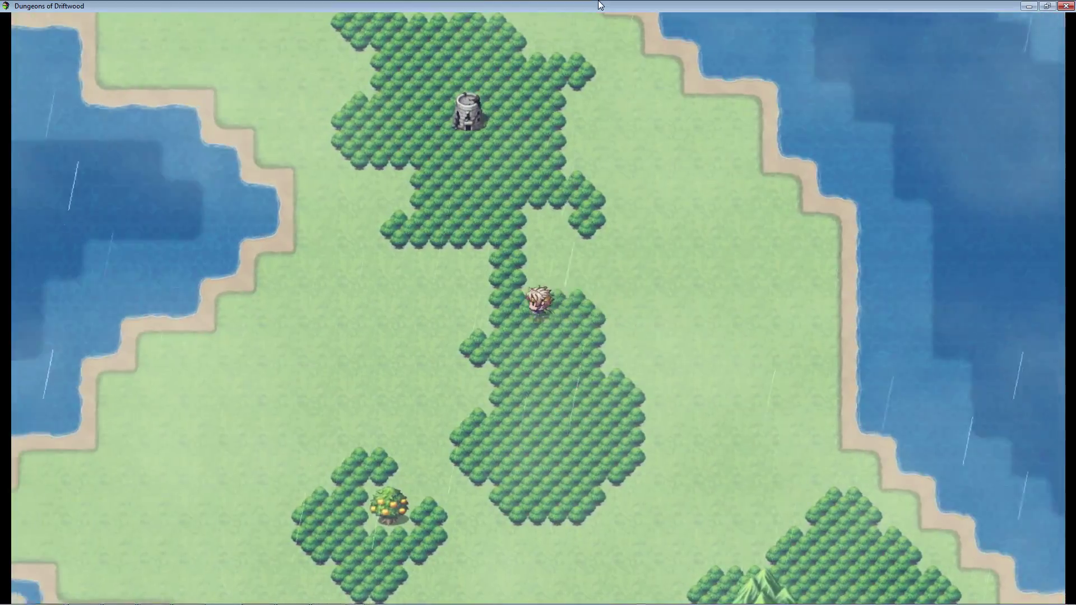
key("Up")
key("Left")
key("Up")
key("Left")
key("Up")
key("Right")
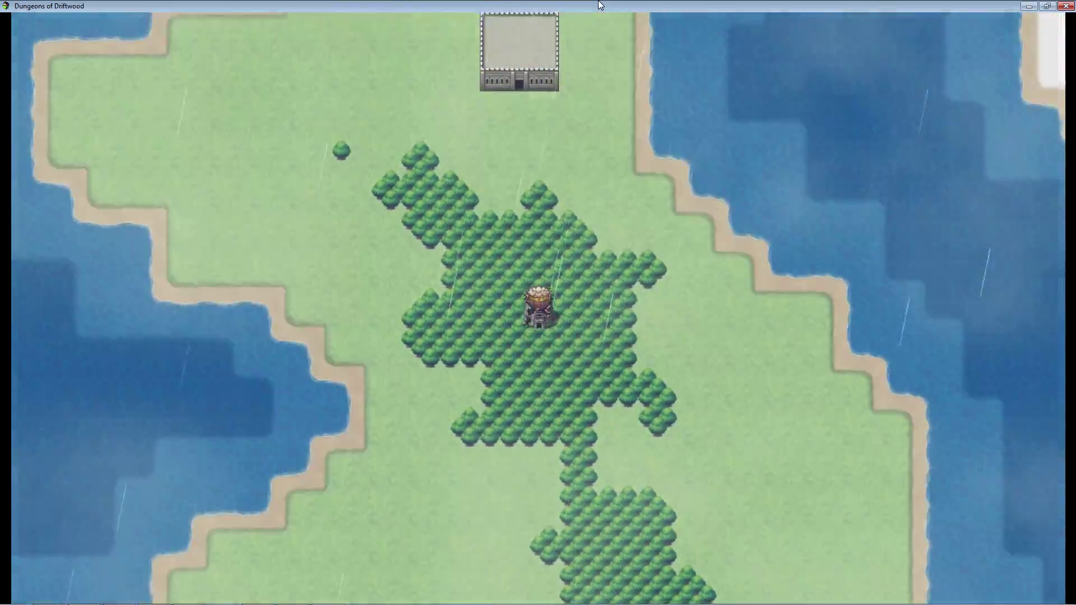
key("Left")
Step: Walk Driftwood through the Tower Ruins cave into a snake-woman battle and lose it
key("Up")
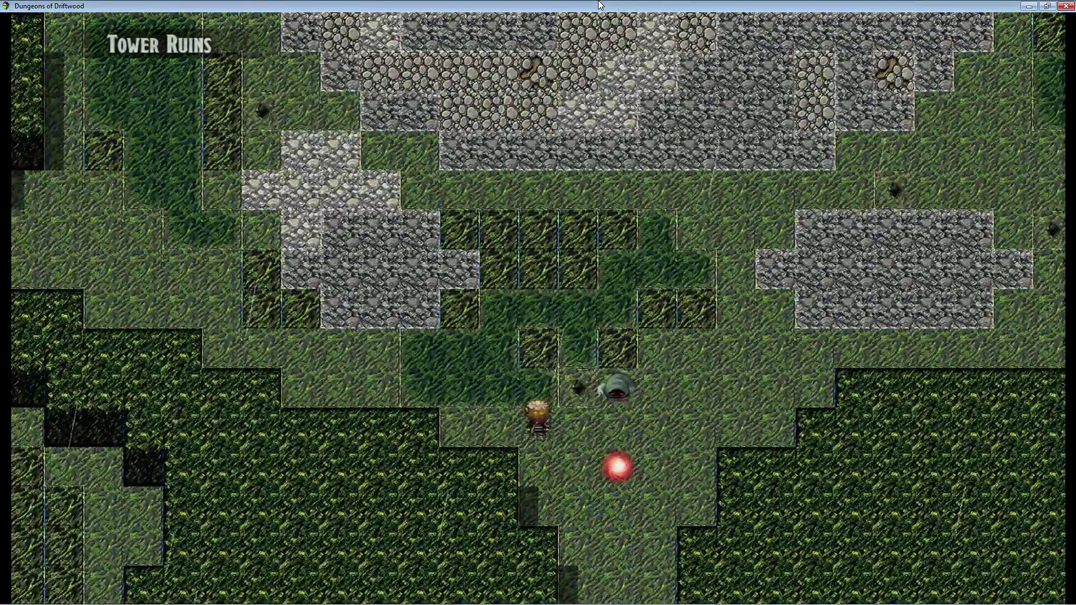
key("Up")
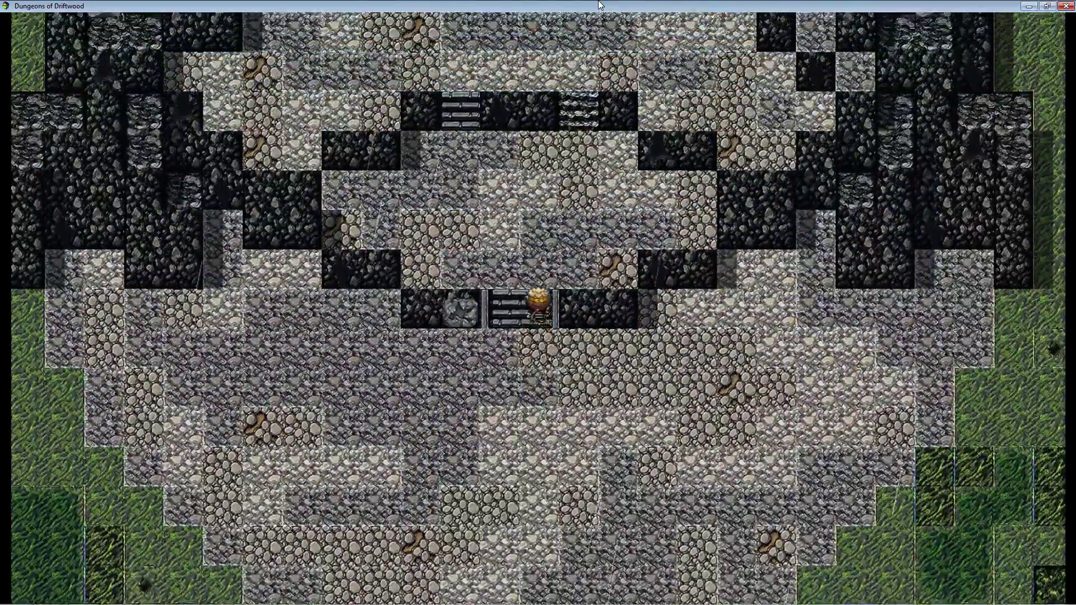
key("Up")
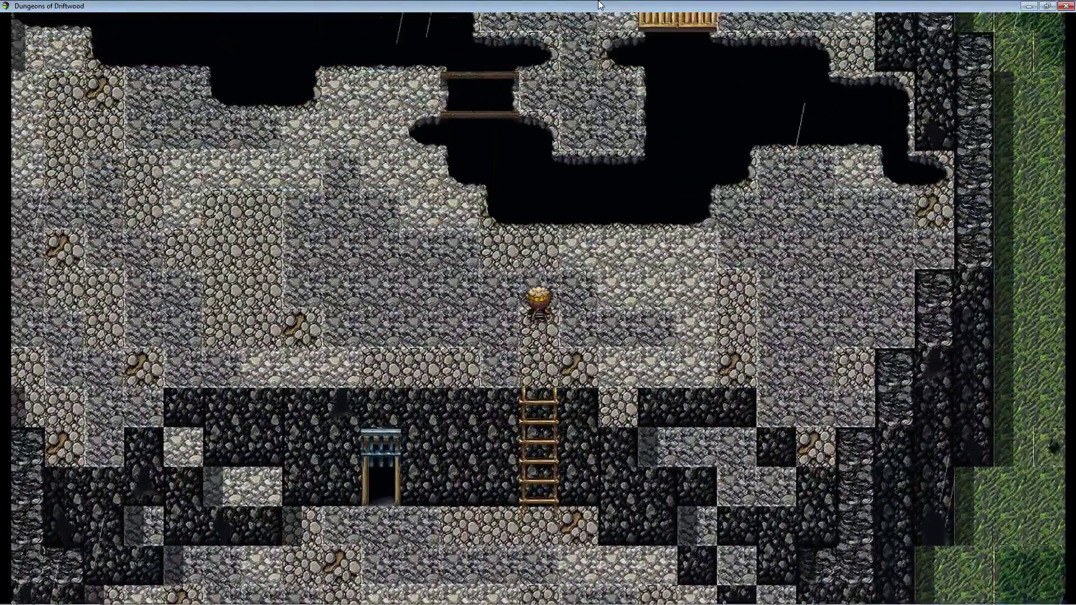
key("Left")
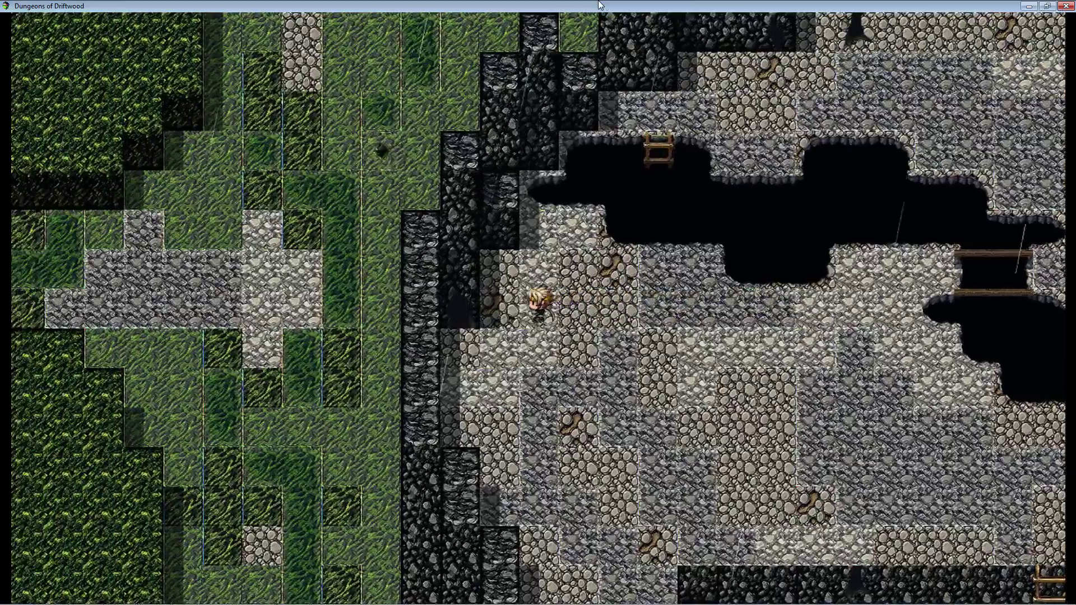
key("Right")
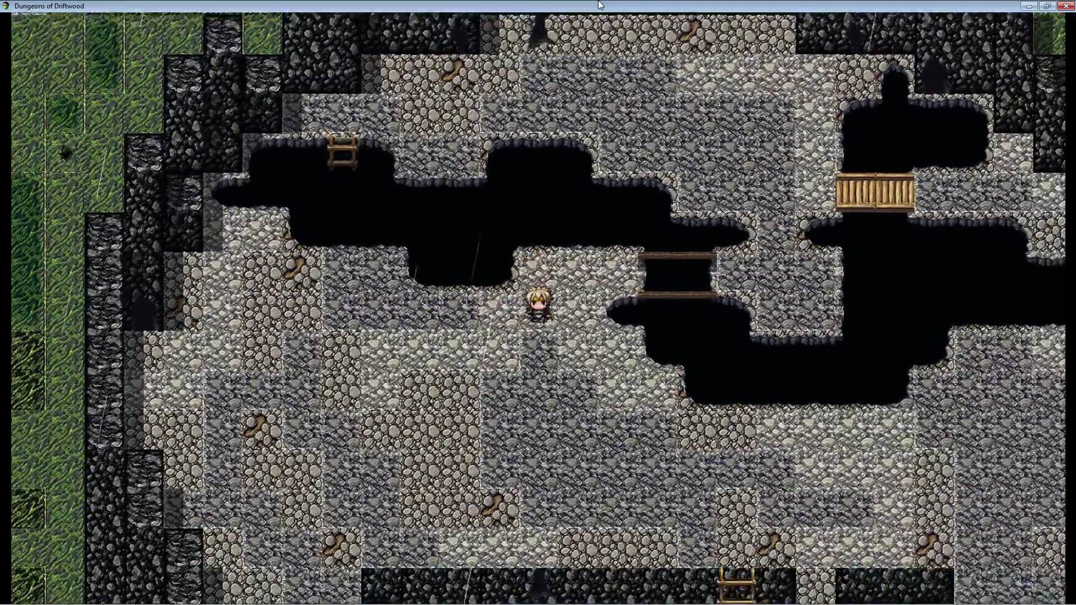
key("Down")
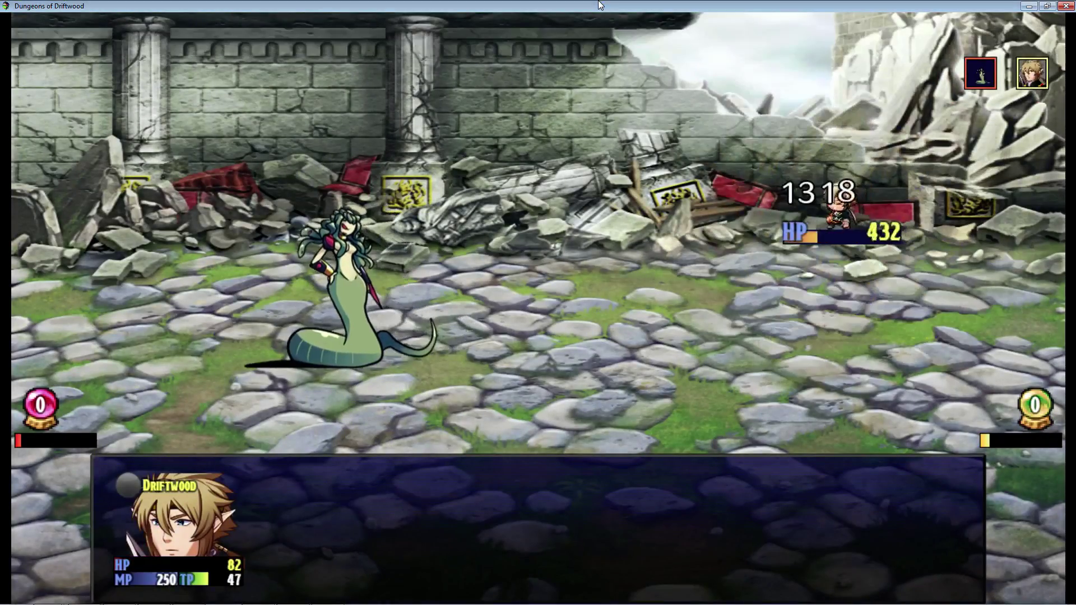
key("Return")
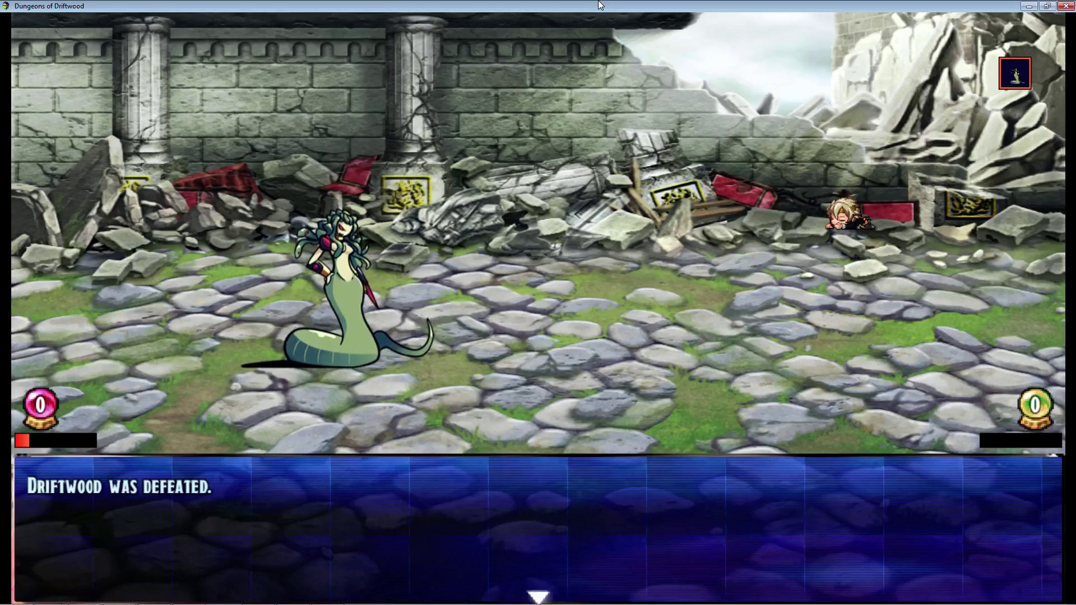
key("Return")
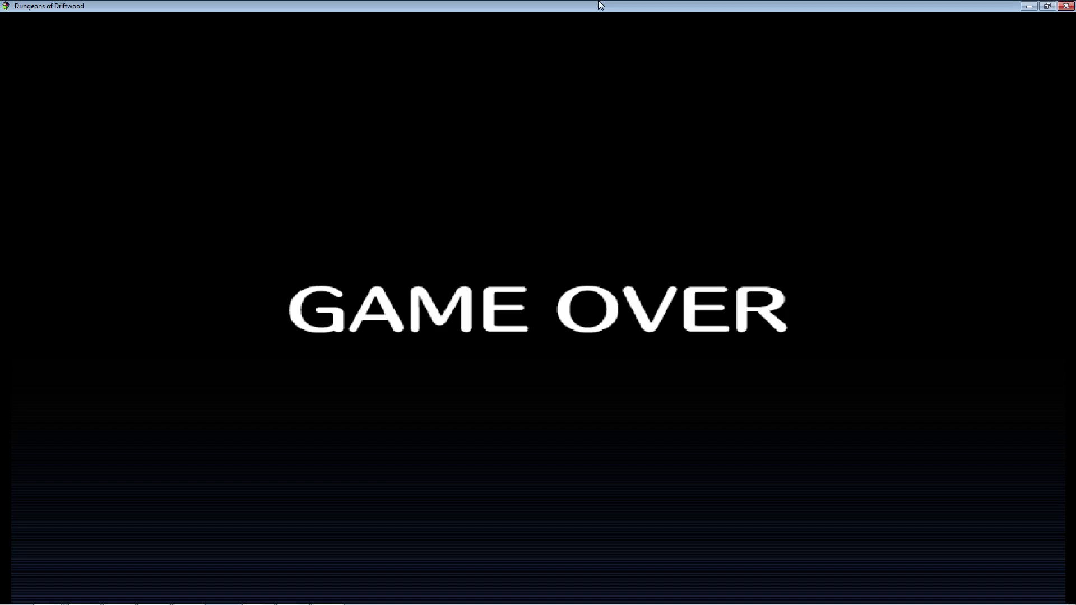
Step: Dismiss the Game Over screen and move down the returned title menu
key("Return")
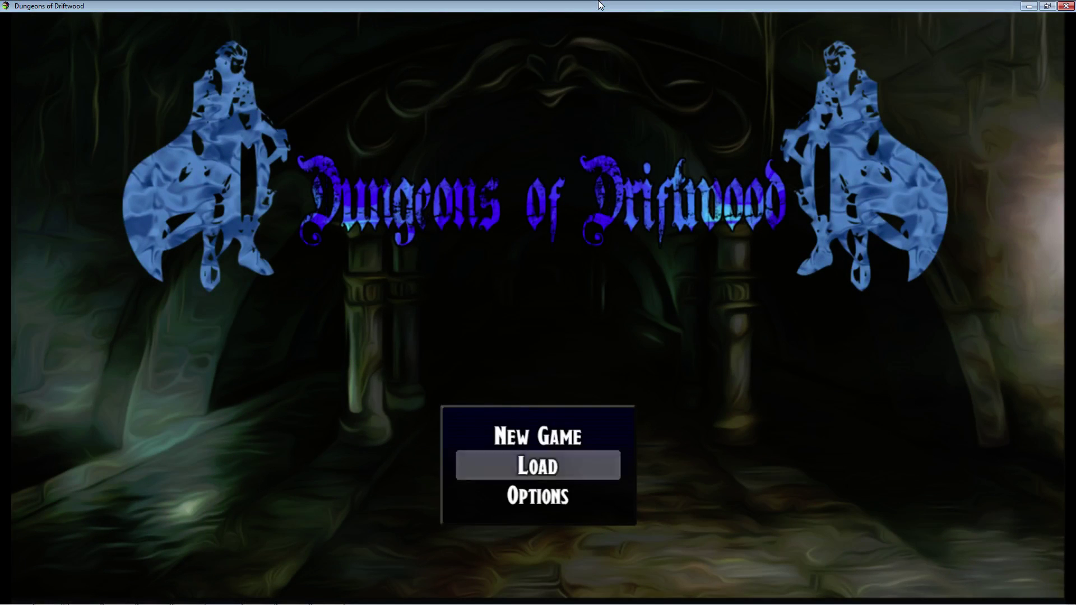
key("Down")
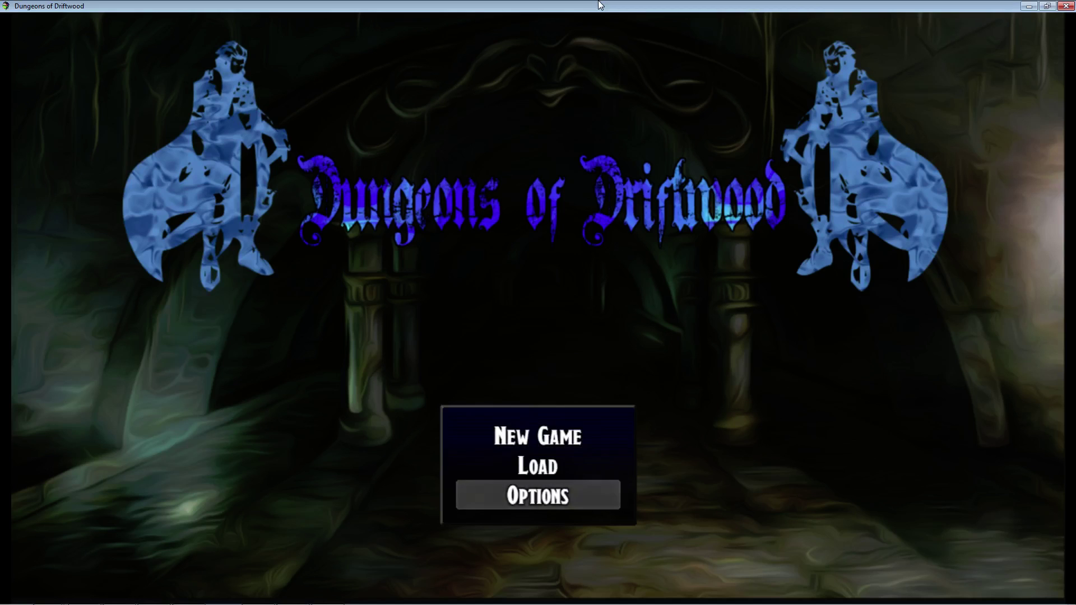
key("Down")
key("Down")
key("Down")
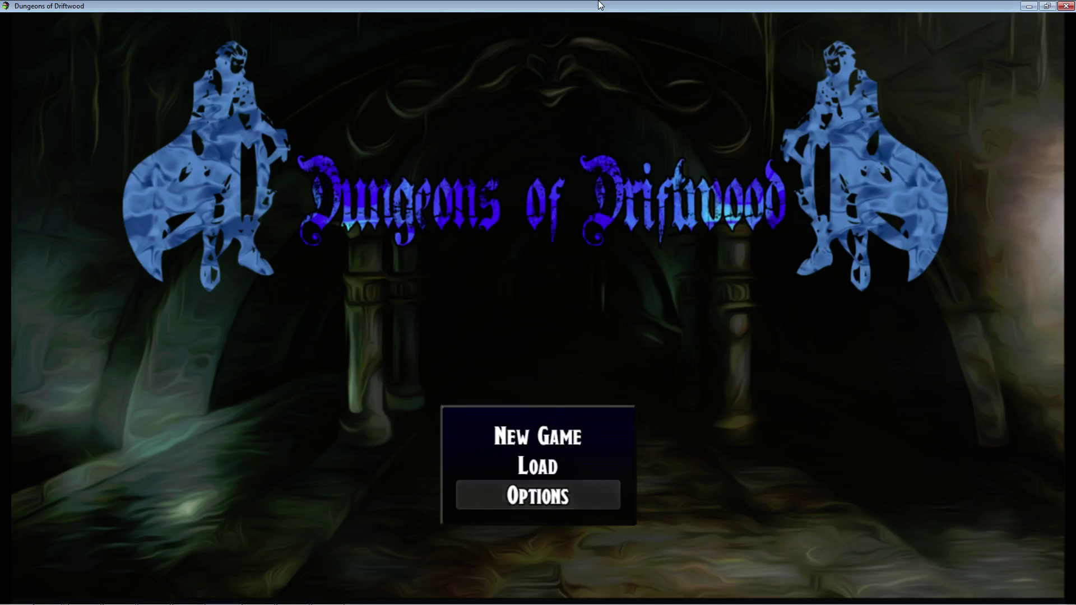
key("Down")
key("Down")
Step: Cycle the title menu through New Game, Load and Options, ending on New Game
key("Up")
key("Up")
key("Up")
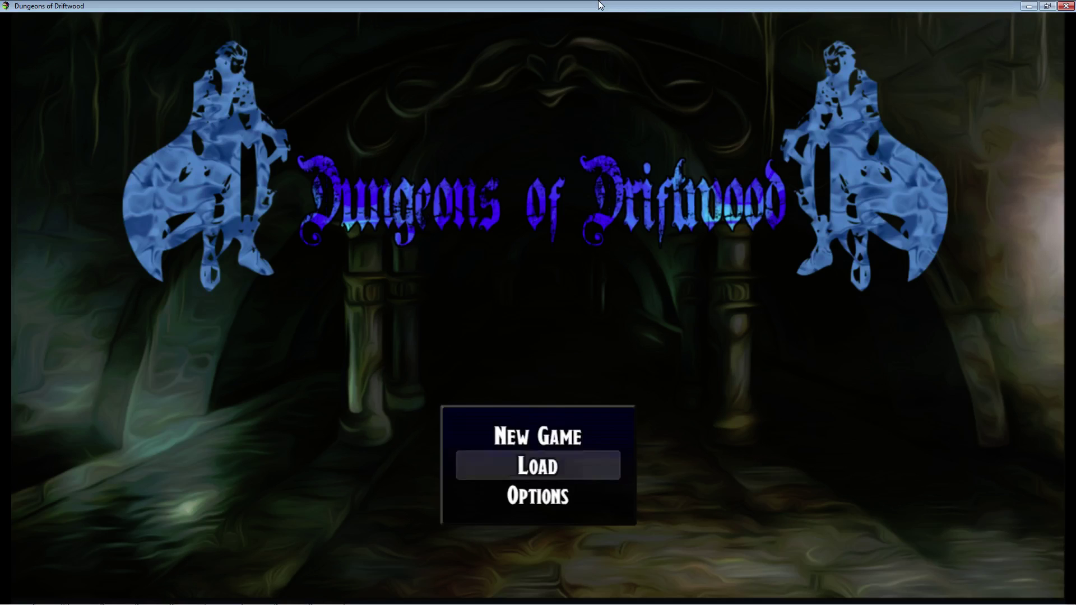
key("Up")
key("Up")
key("Up")
key("Up")
key("Up")
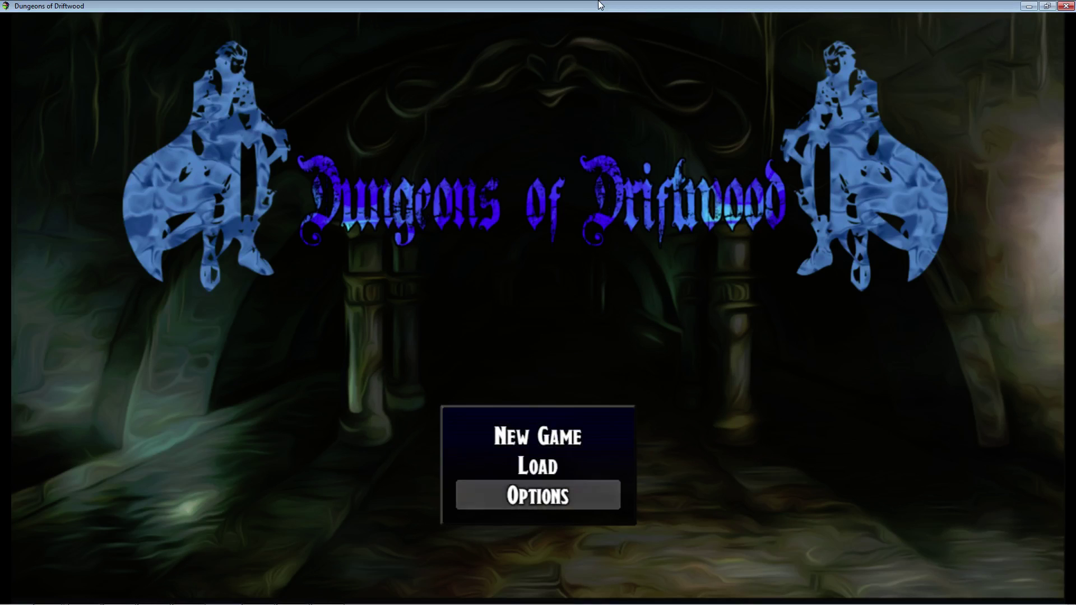
key("Up")
key("Up")
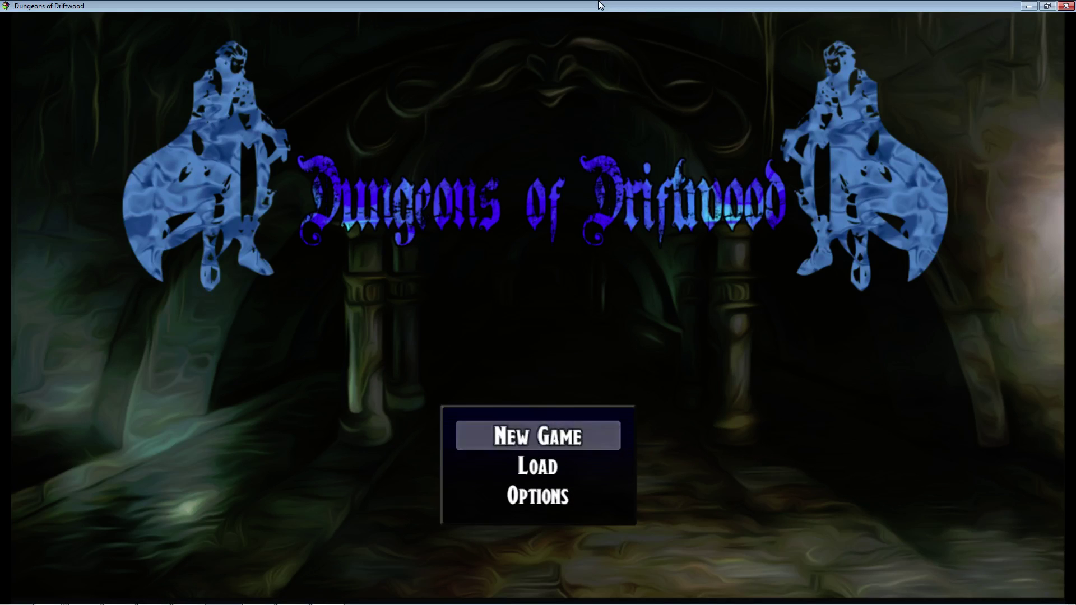
key("Up")
key("Up")
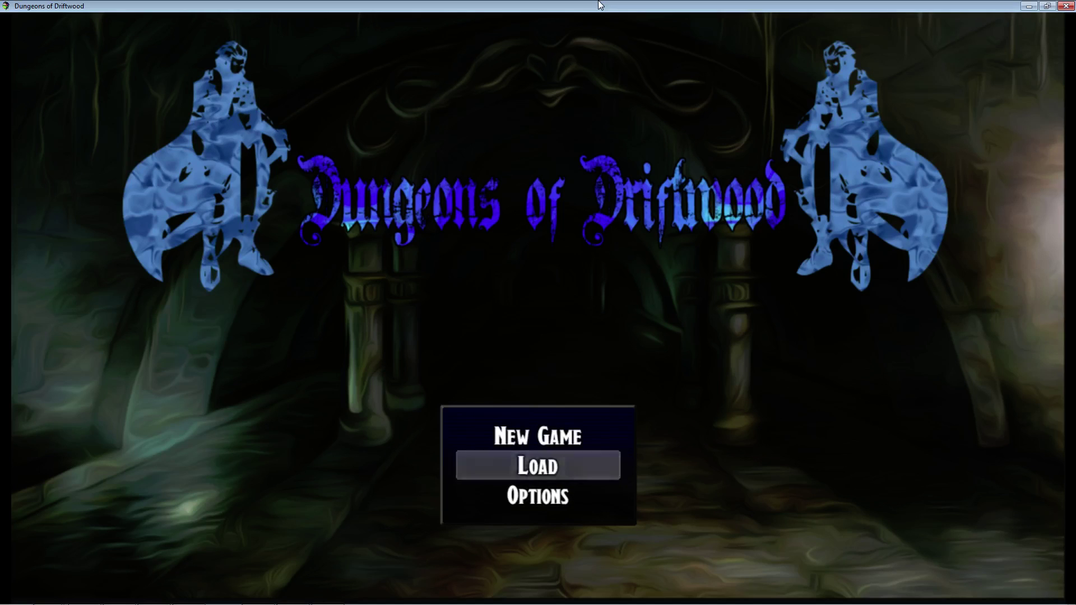
key("Down")
key("Up")
key("Up")
key("Down")
key("Down")
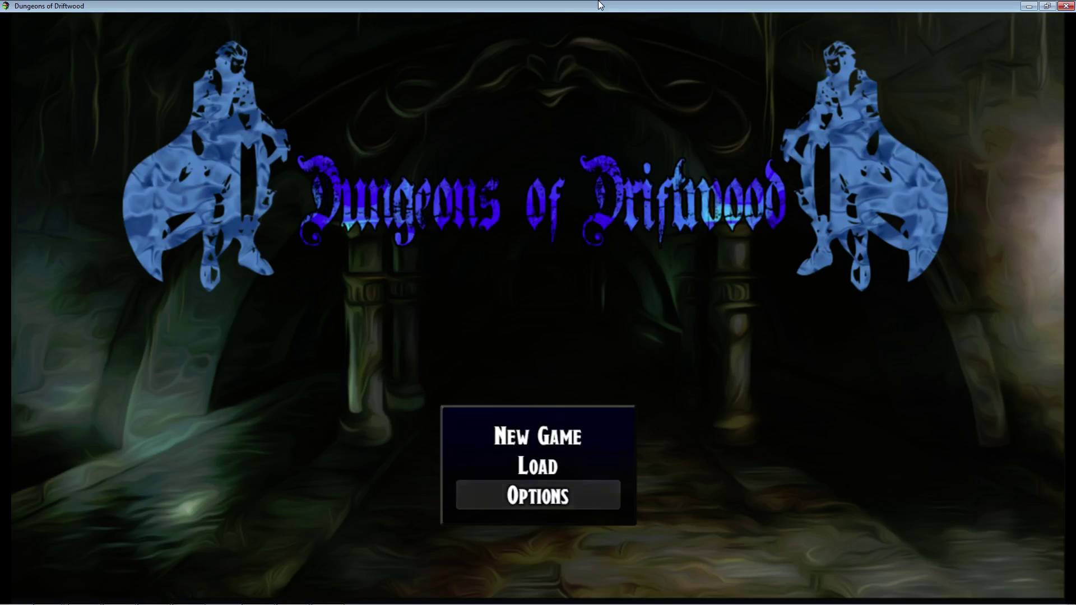
key("Down")
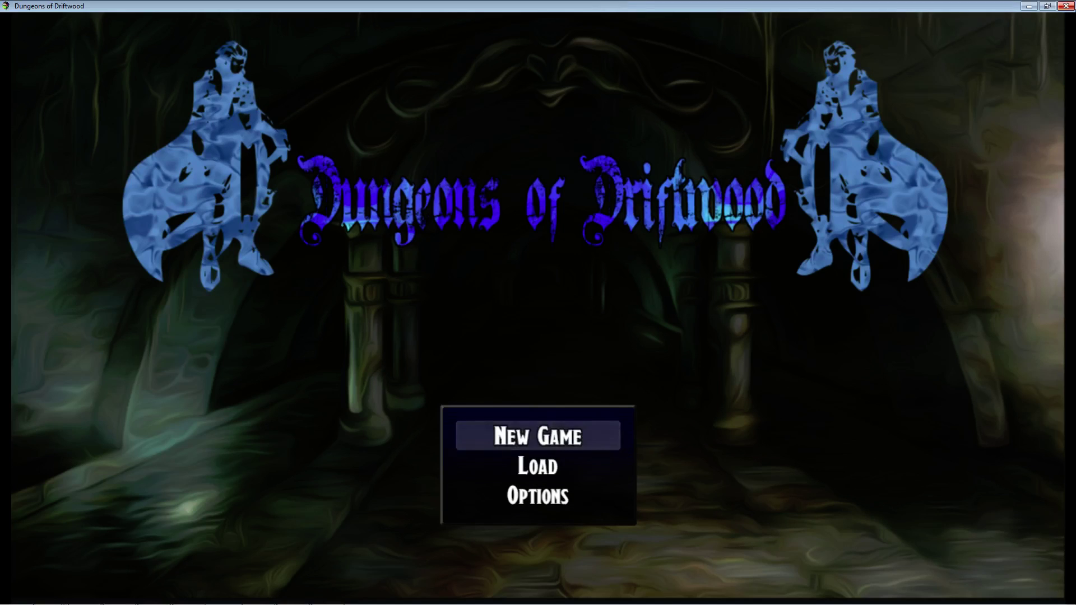
Step: Close the playtest and switch Kath_GameOver ON in the Plugin Manager
left_click(1069, 6)
left_click(458, 38)
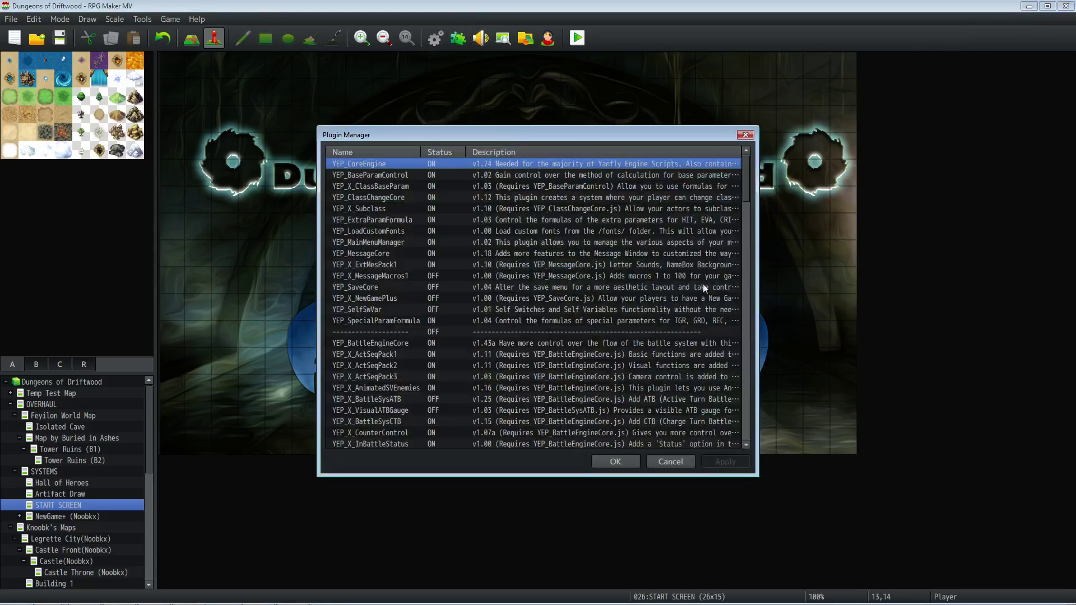
left_click_drag(746, 186, 743, 410)
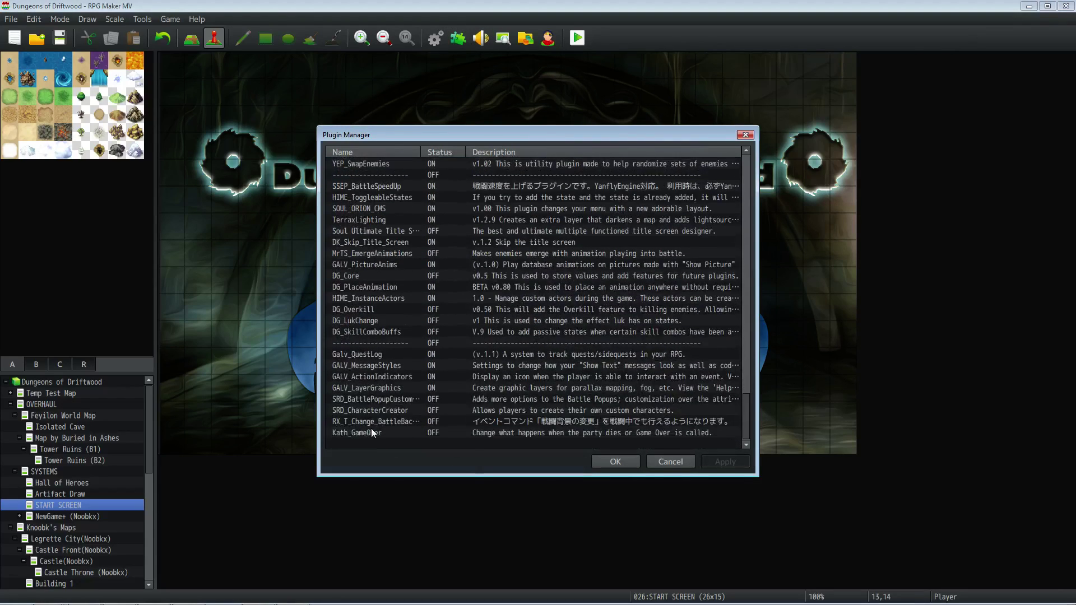
right_click(370, 427)
left_click(396, 522)
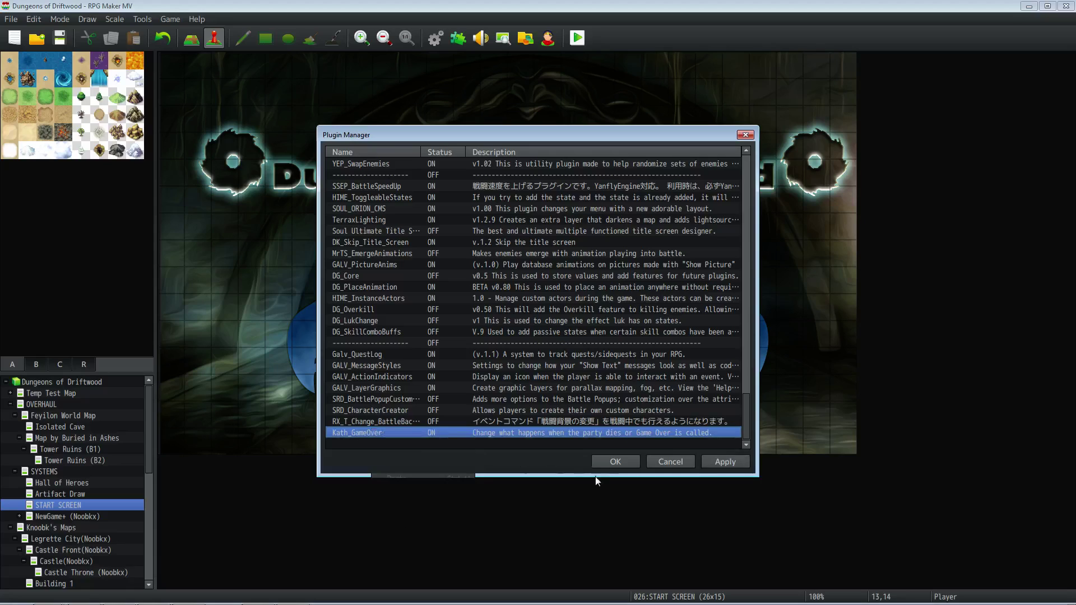
left_click(610, 464)
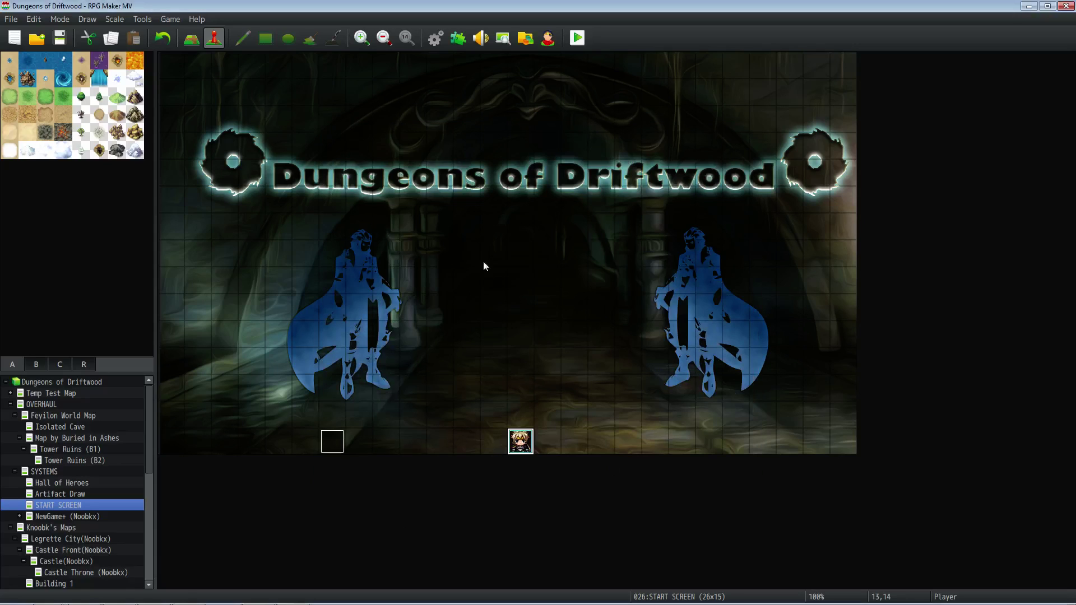
Step: Review Kath_GameOver's Reload Last Save and after-game-over event parameters, then close the plugin list
left_click(452, 38)
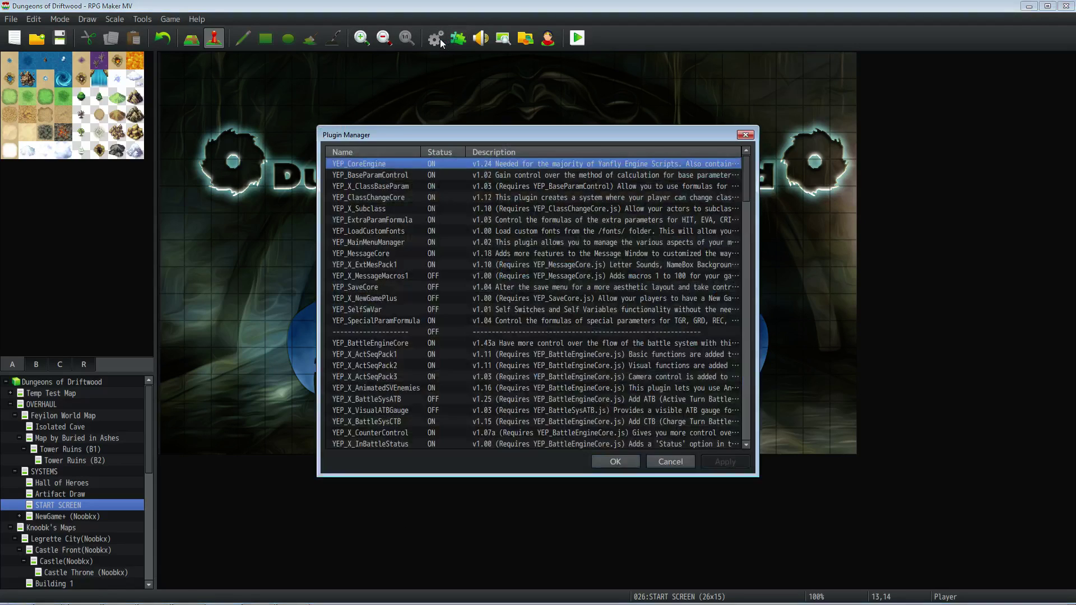
left_click_drag(745, 183, 747, 419)
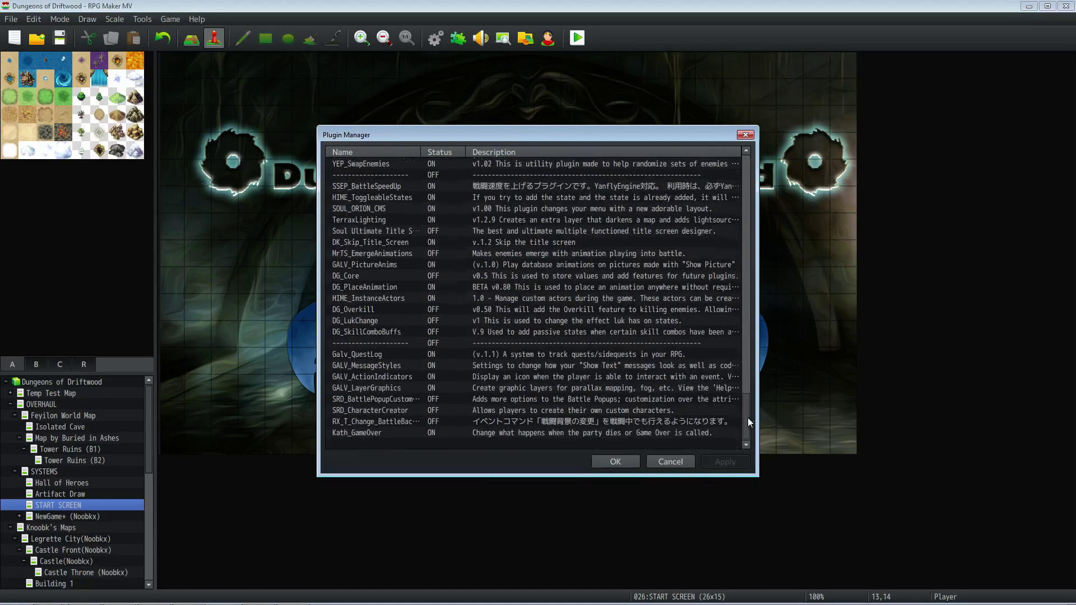
double_click(416, 432)
left_click(496, 343)
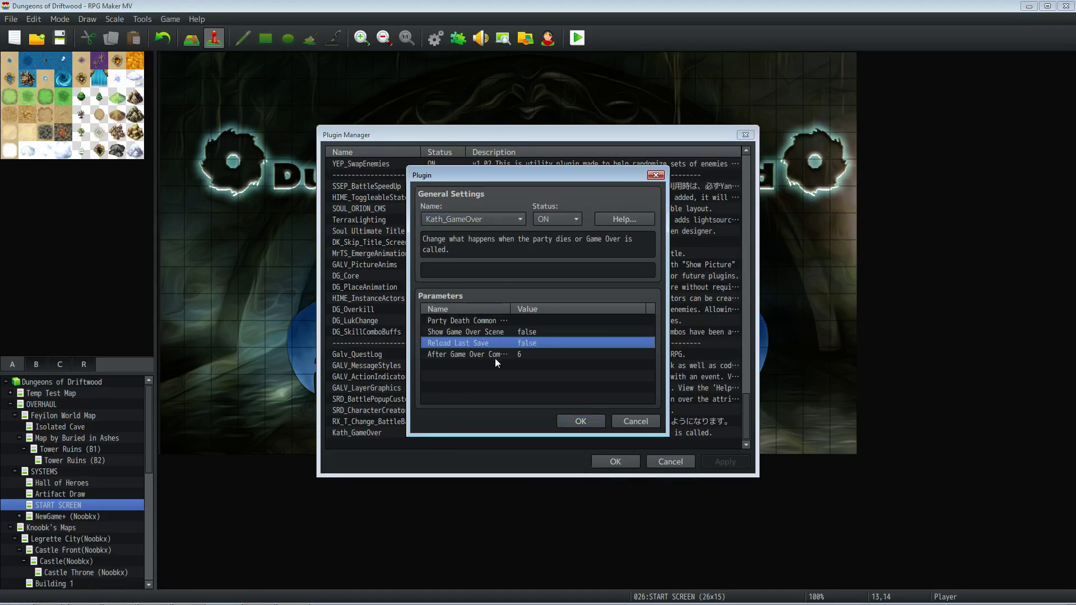
left_click(580, 421)
key("Return")
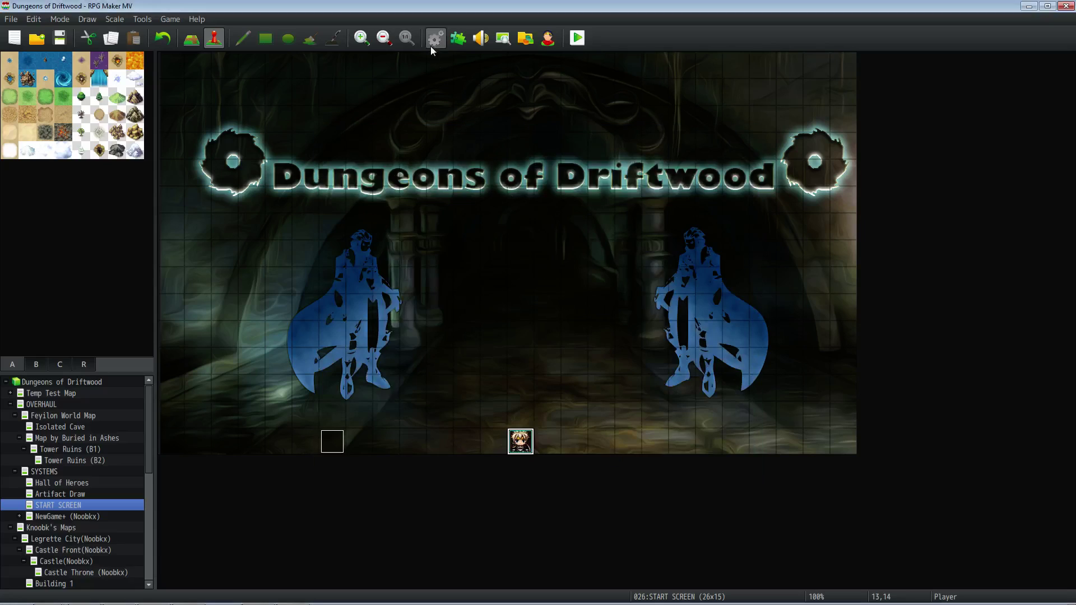
left_click(435, 37)
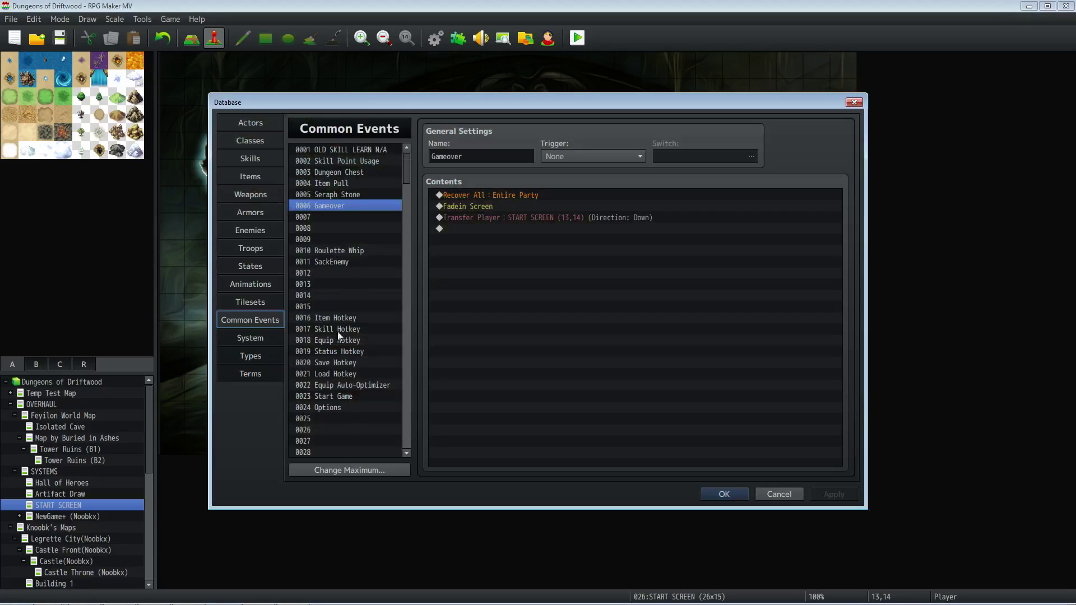
left_click(452, 196)
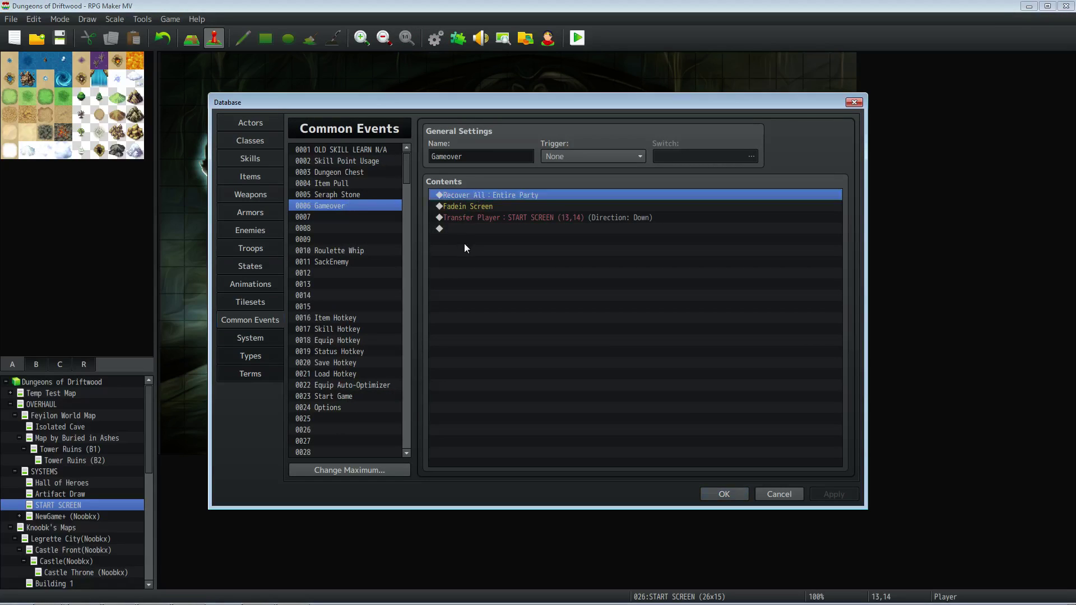
left_click(515, 210)
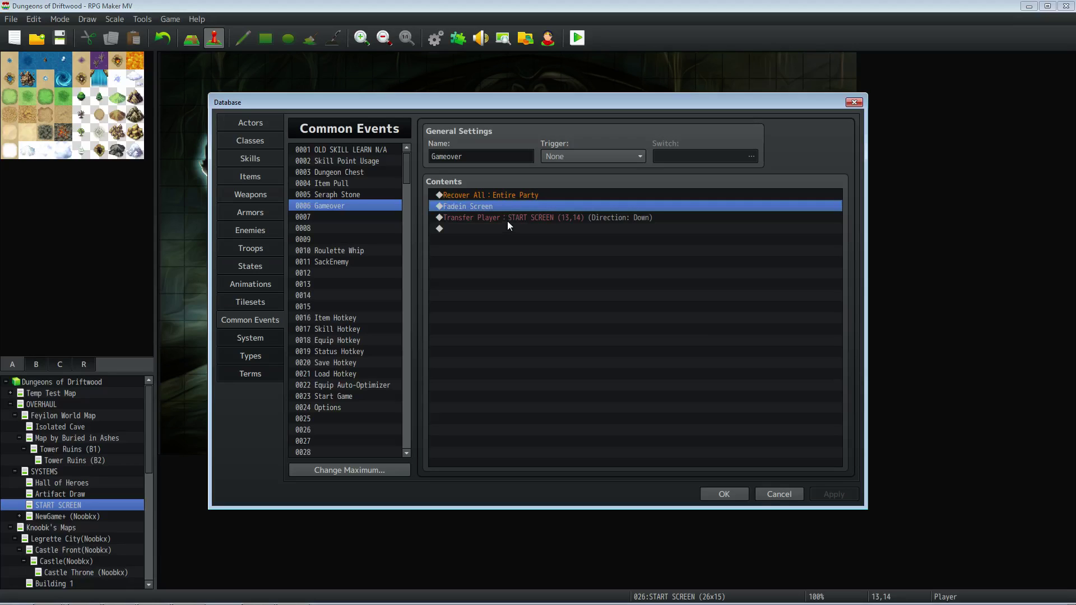
left_click(507, 219)
left_click(714, 494)
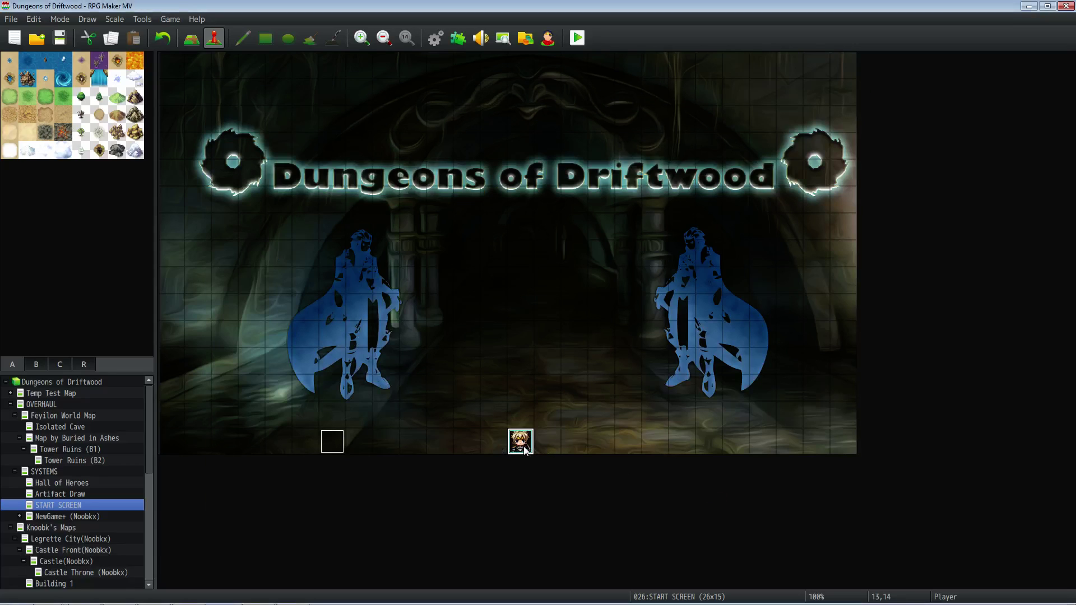
Step: Save the project, launch a maximized playtest, and start a new game
left_click(60, 39)
left_click(577, 39)
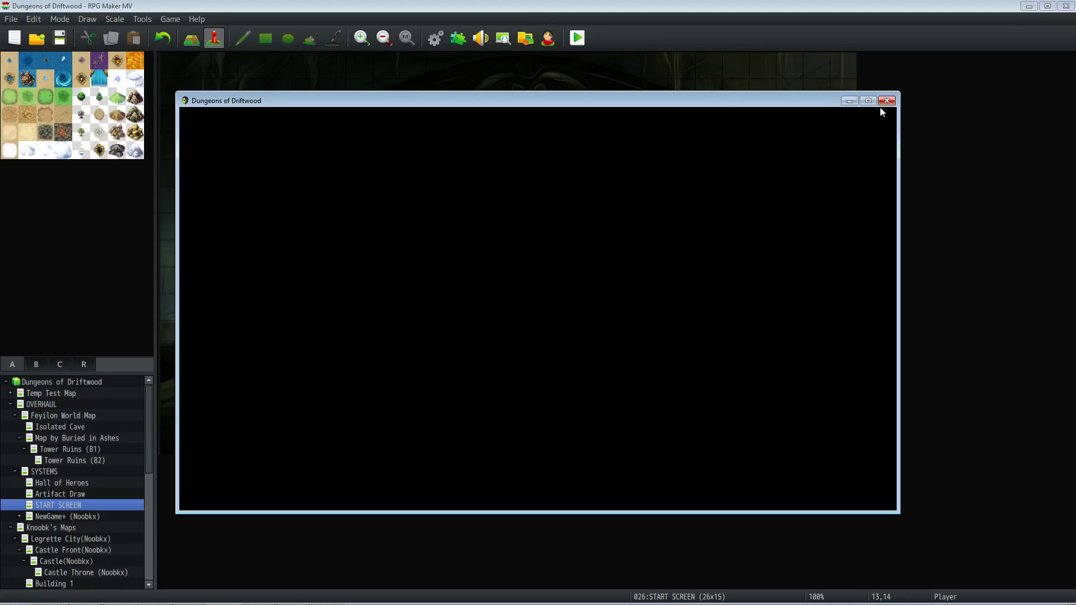
left_click(868, 100)
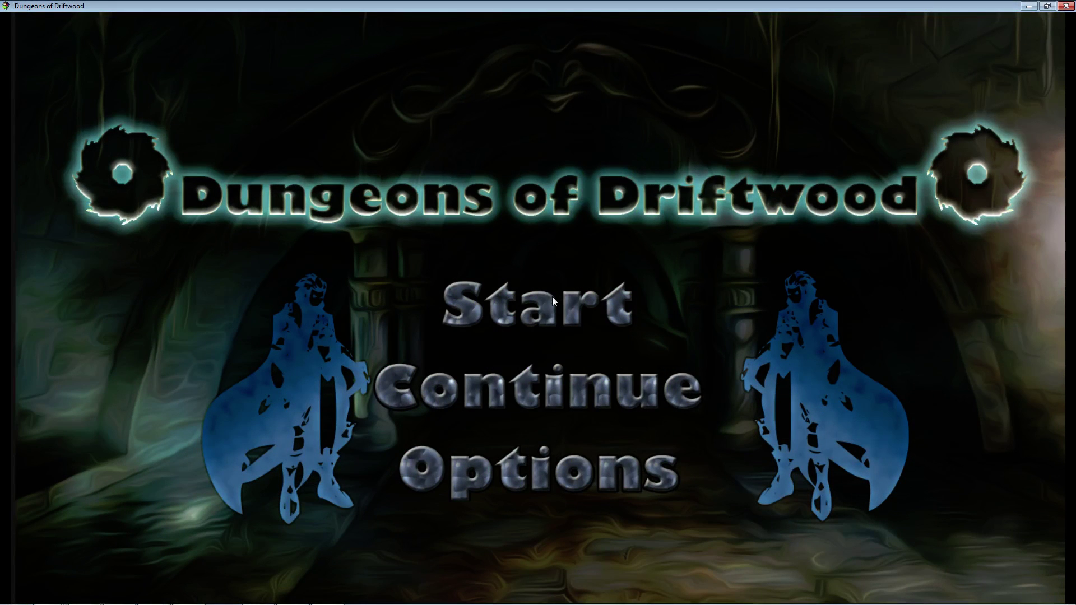
left_click(522, 301)
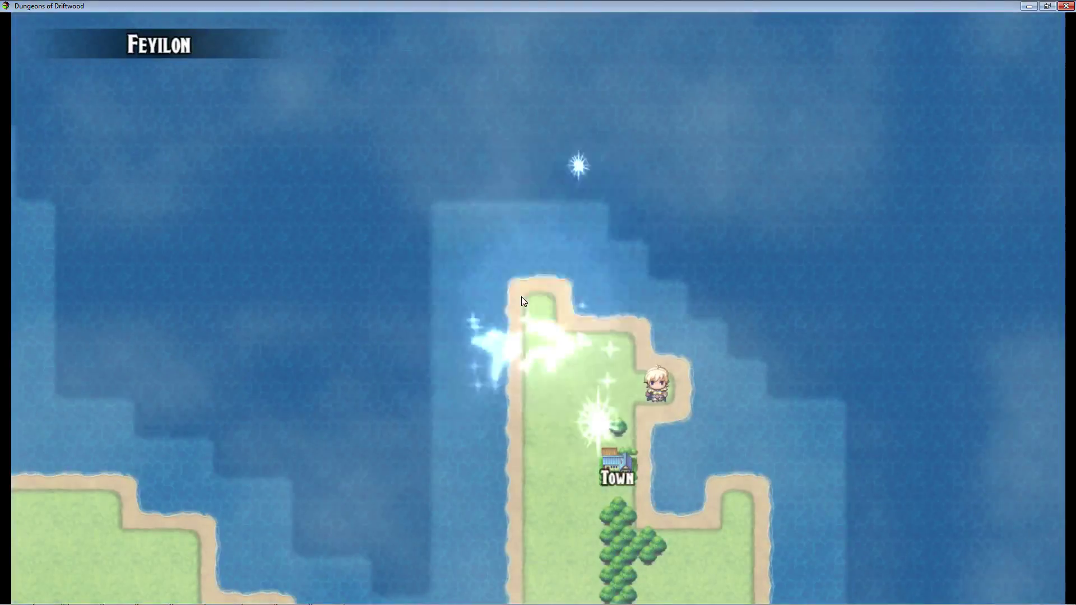
Step: Dismiss the bonus message and walk west and north past Forest Passage
key("Return")
key("Down")
key("Down")
key("Down")
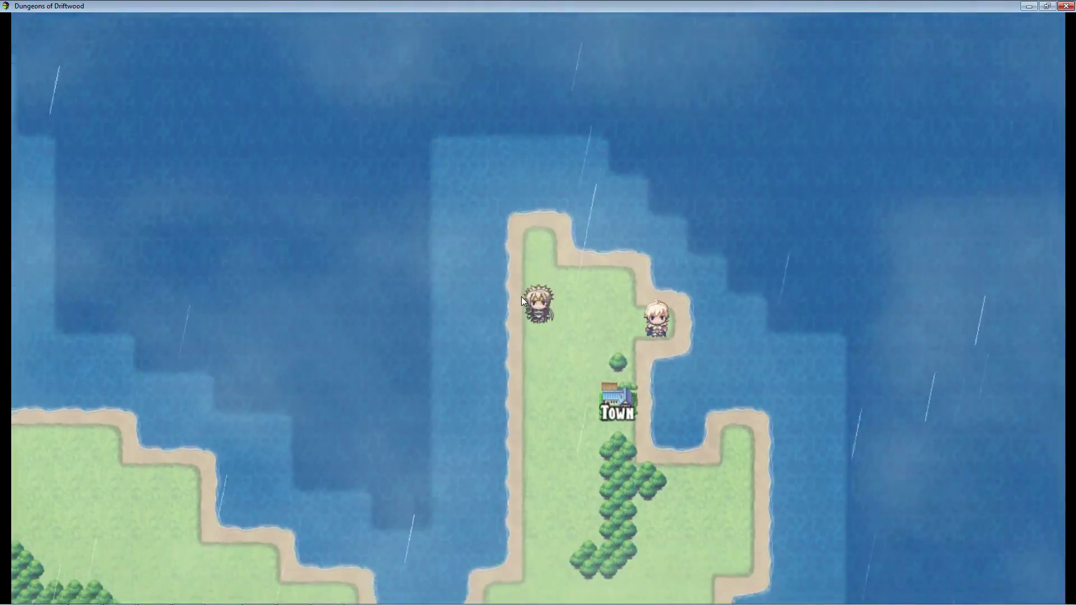
key("Down")
key("Down")
key("Down")
key("Left")
key("Left")
key("Left")
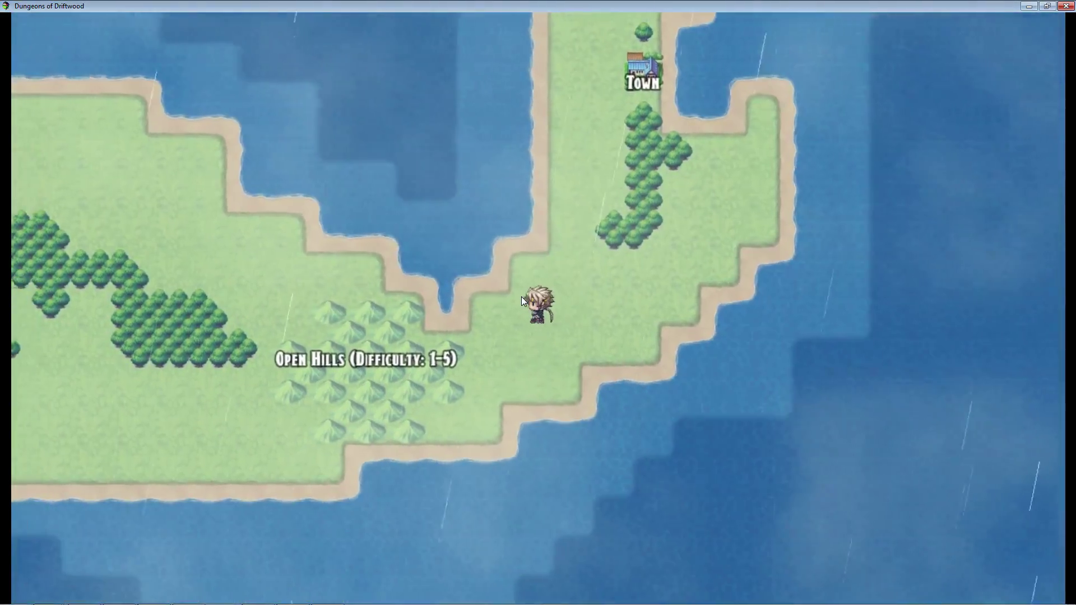
key("Up")
key("Left")
key("Left")
key("Left")
key("Left")
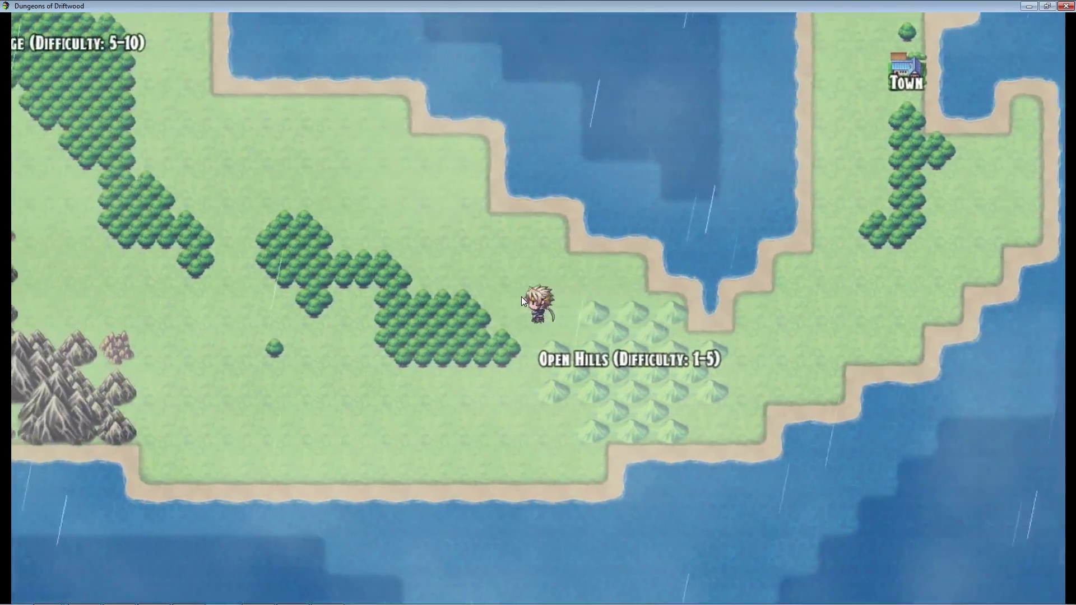
key("Left")
key("Left")
key("Left")
key("Left")
key("Left")
key("Left")
key("Left")
key("Left")
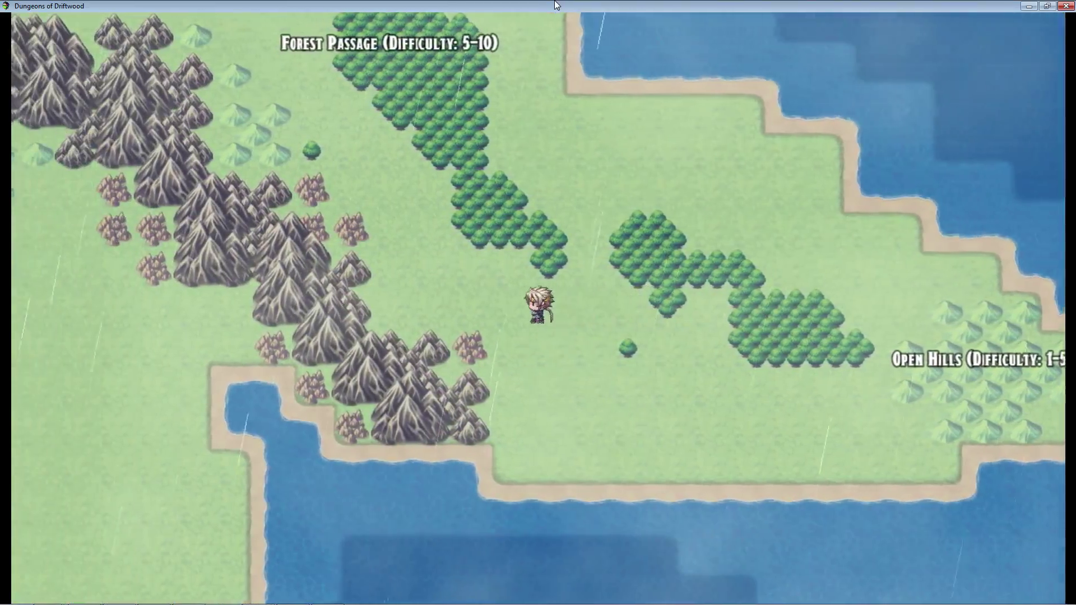
key("Up")
key("Left")
key("Up")
key("Left")
key("Left")
key("Left")
key("Left")
key("Up")
key("Up")
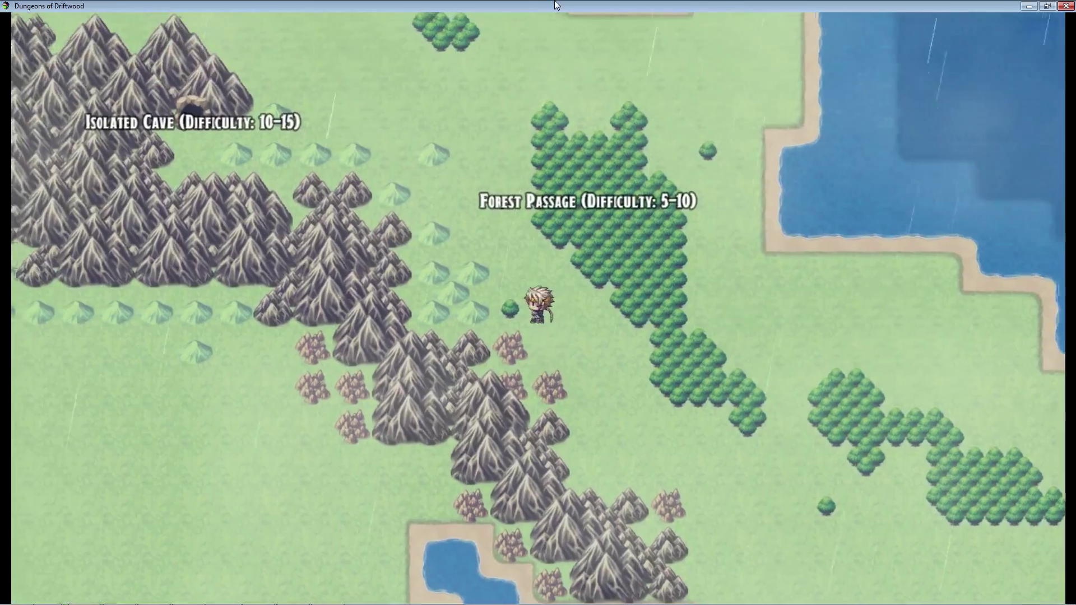
key("Left")
key("Left")
key("Up")
key("Up")
key("Up")
key("Up")
key("Up")
key("Up")
key("Up")
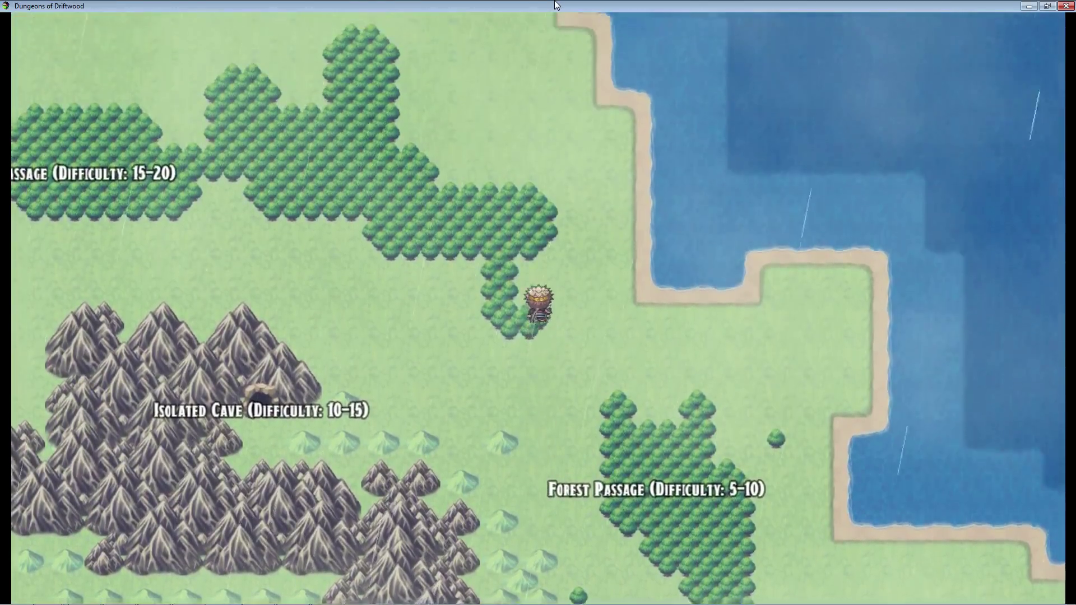
key("Up")
key("Left")
key("Left")
key("Left")
key("Left")
key("Left")
key("Left")
key("Left")
Step: Walk past Toll Bridge, dismissing the boss info, and enter Tempest Tower
key("Up")
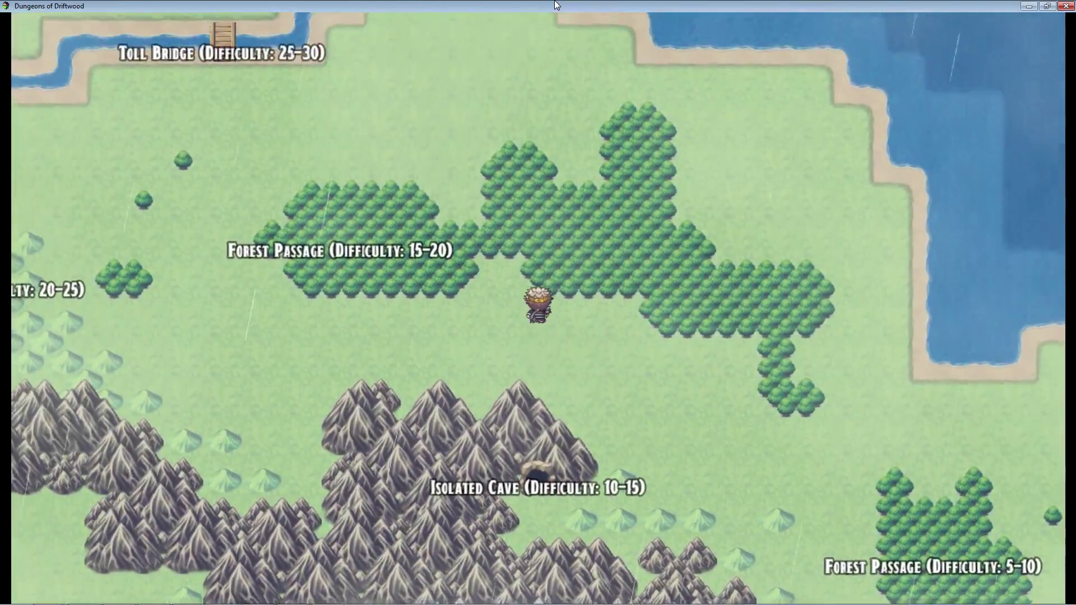
key("Up")
key("Up")
key("Up")
key("Up")
key("Left")
key("Left")
key("Left")
key("Left")
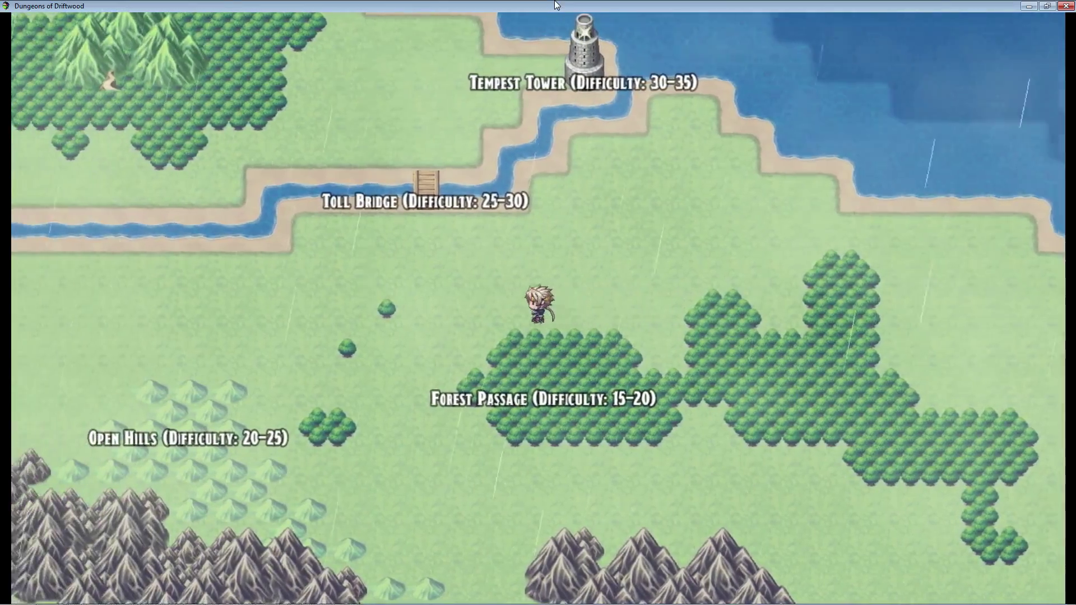
key("Left")
key("Left")
key("Left")
key("Up")
key("Up")
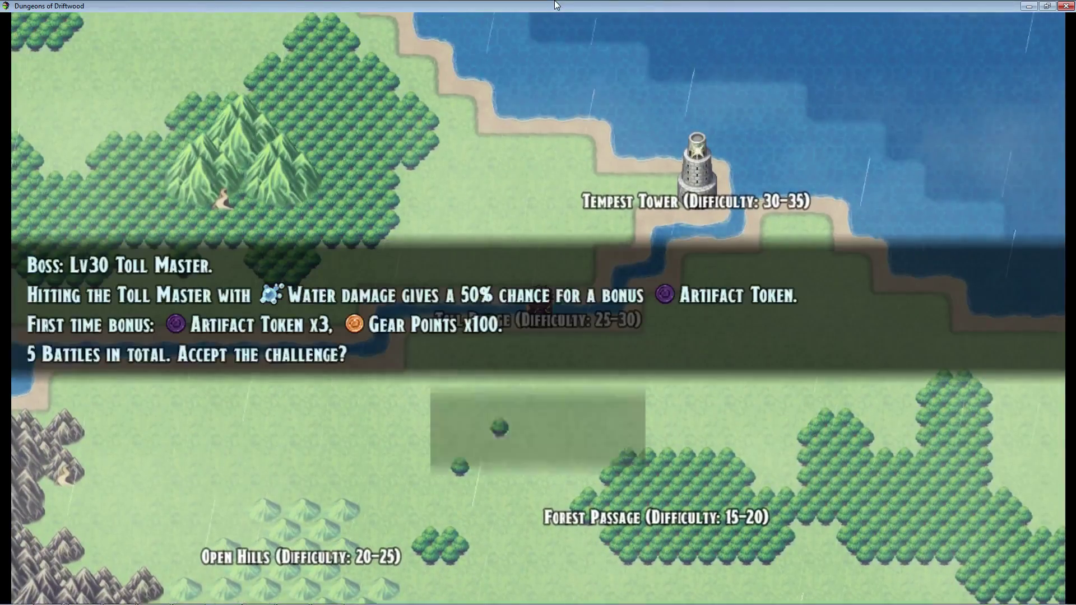
key("Return")
key("Up")
key("Up")
key("Up")
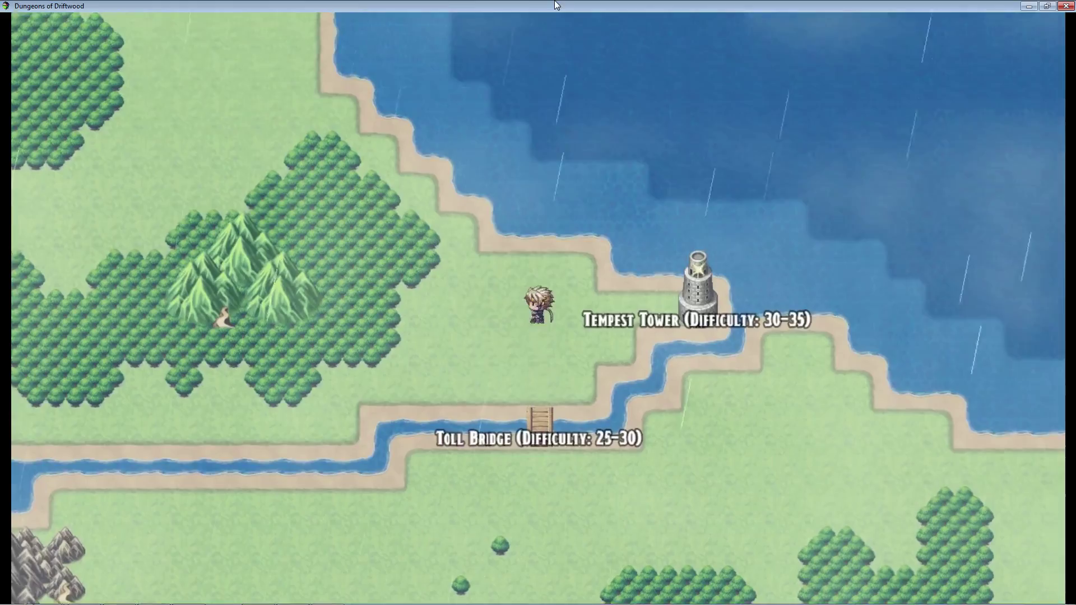
key("Left")
key("Left")
key("Left")
key("Up")
key("Up")
key("Left")
key("Left")
key("Left")
key("Left")
key("Left")
key("Left")
key("Left")
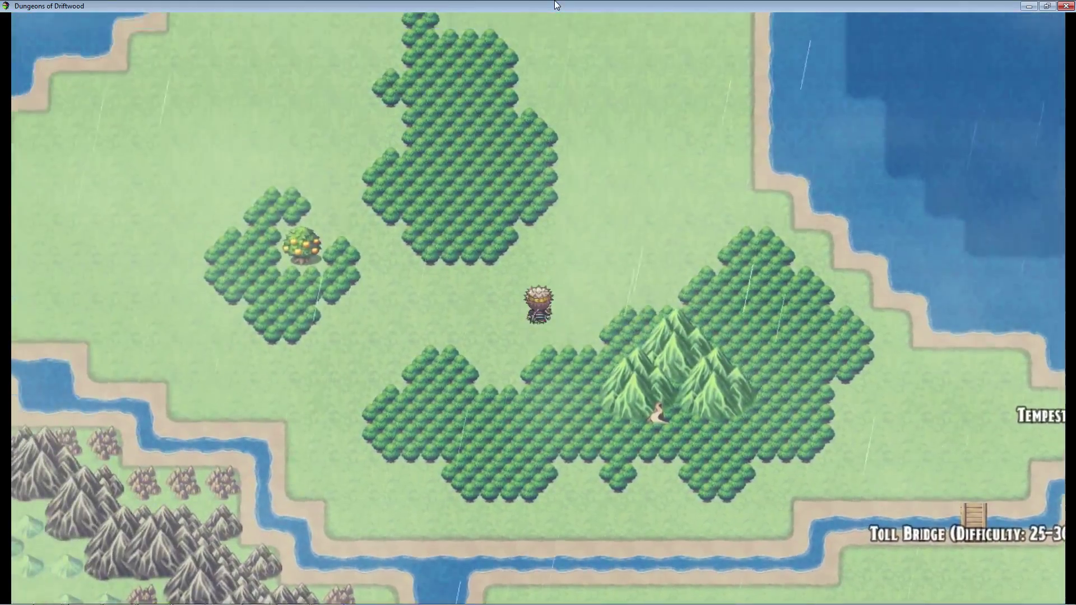
key("Up")
key("Up")
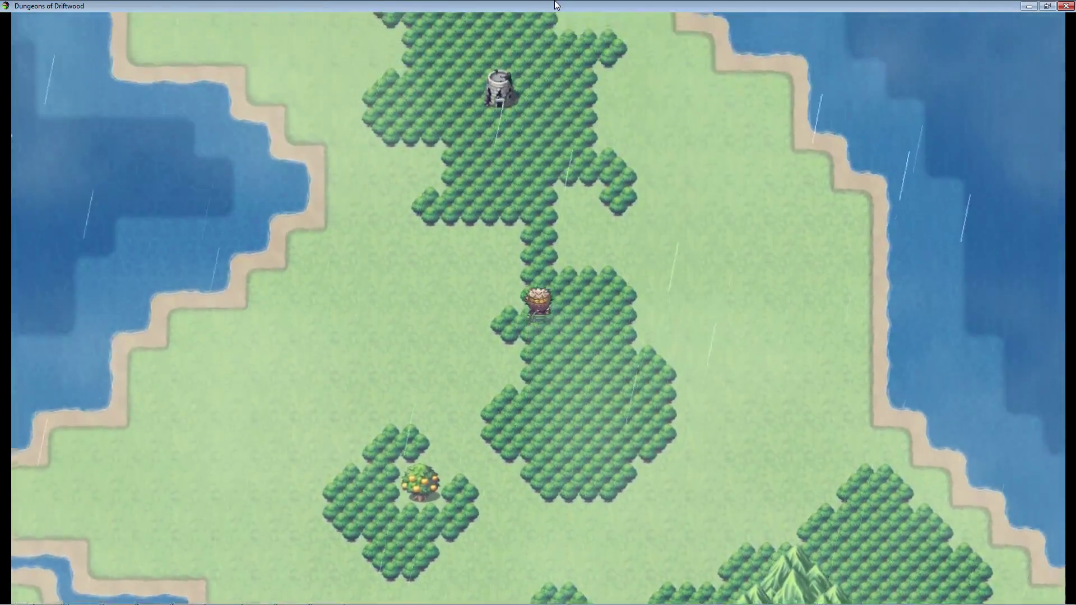
key("Up")
key("Up")
key("Up")
key("Up")
key("Left")
key("Up")
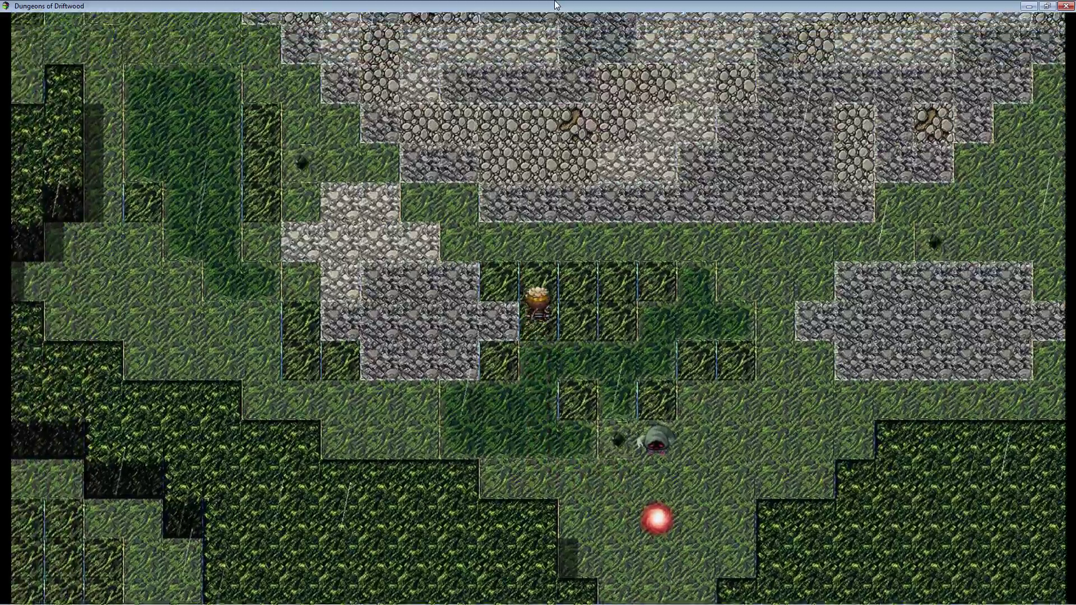
Step: Walk through the tower's stone rooms and up the ladder until the Medusa battle starts
key("Up")
key("Up")
key("Up")
key("Up")
key("Up")
key("Up")
key("Up")
key("Up")
key("Up")
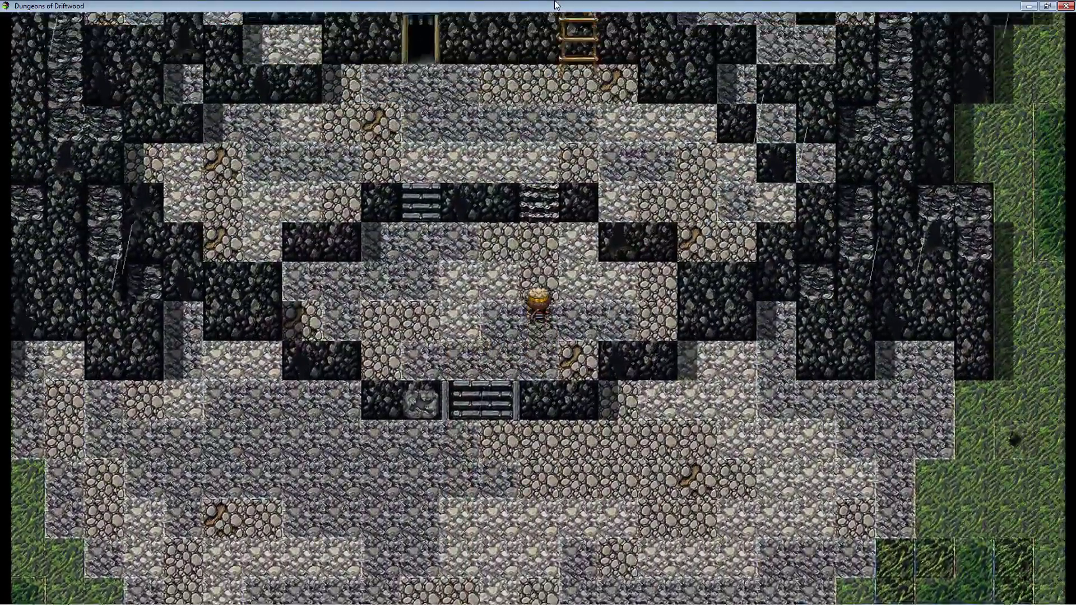
key("Up")
key("Up")
key("Up")
key("Right")
key("Up")
key("Up")
key("Up")
key("Up")
key("Up")
key("Up")
key("Left")
key("Left")
key("Left")
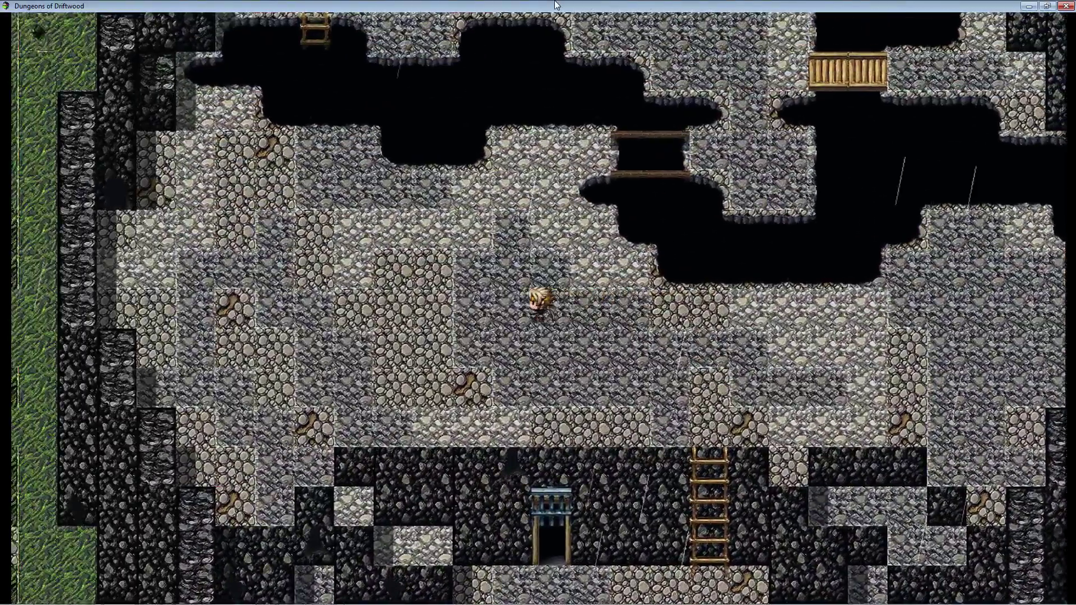
key("Left")
key("Left")
key("Left")
key("Left")
key("Left")
key("Left")
key("Right")
key("Right")
key("Right")
key("Right")
key("Right")
key("Right")
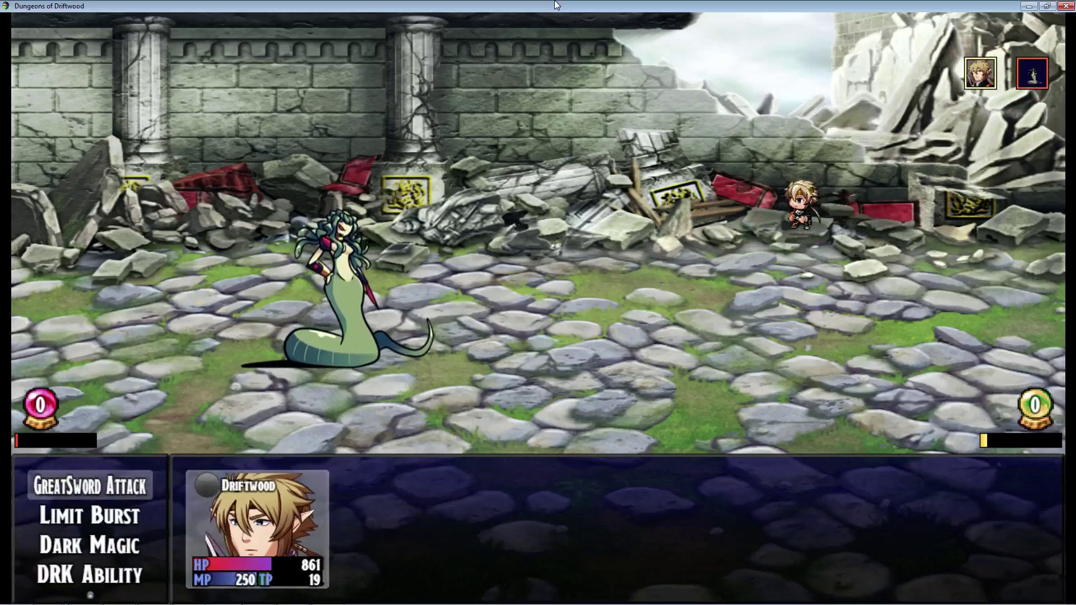
Step: Target the Medusa and let the battle end, returning to the title screen
key("Return")
key("Return")
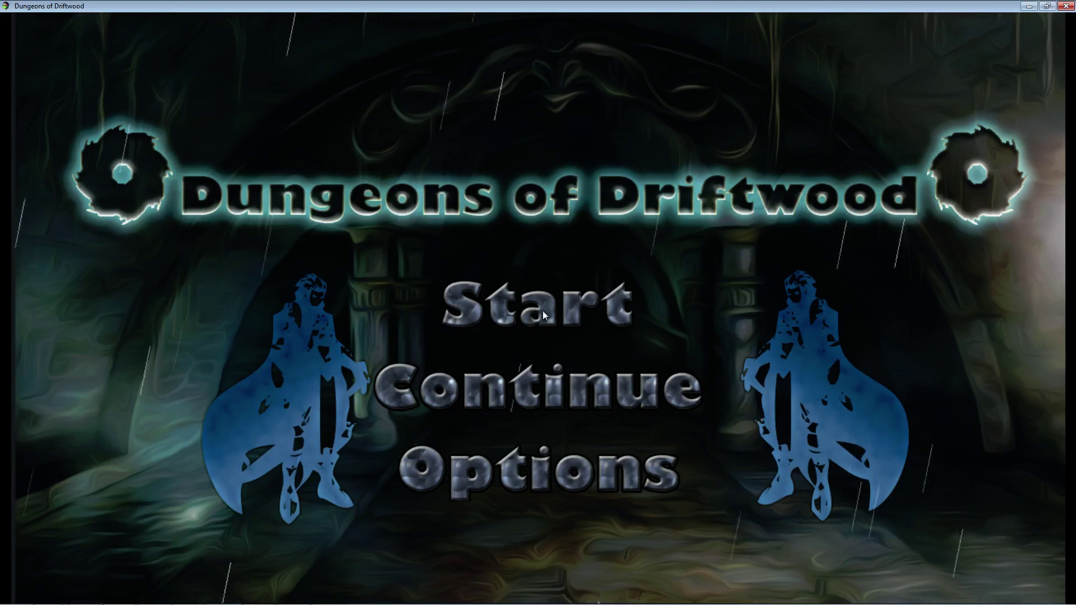
Step: Start a new game, browse the main menu through Equip and Status, then close it
left_click(516, 321)
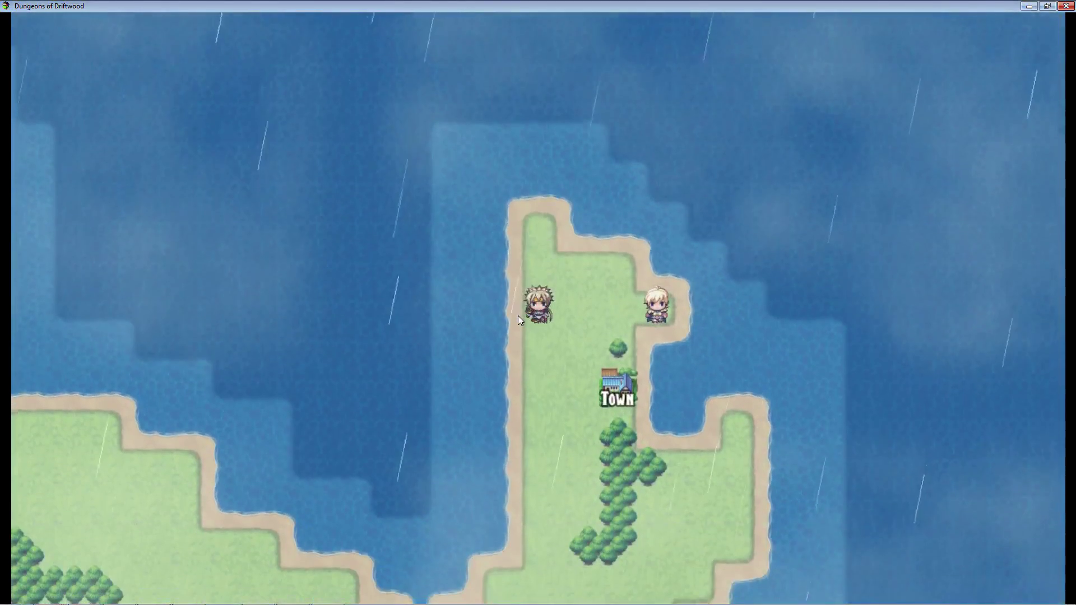
key("Escape")
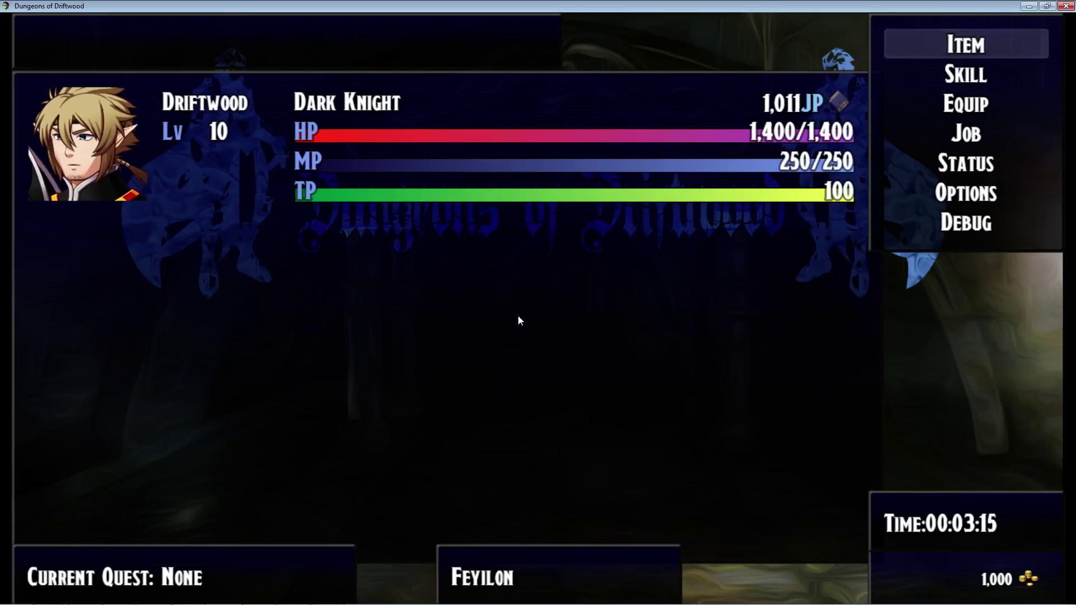
key("Down")
key("Down")
key("Down")
key("Down")
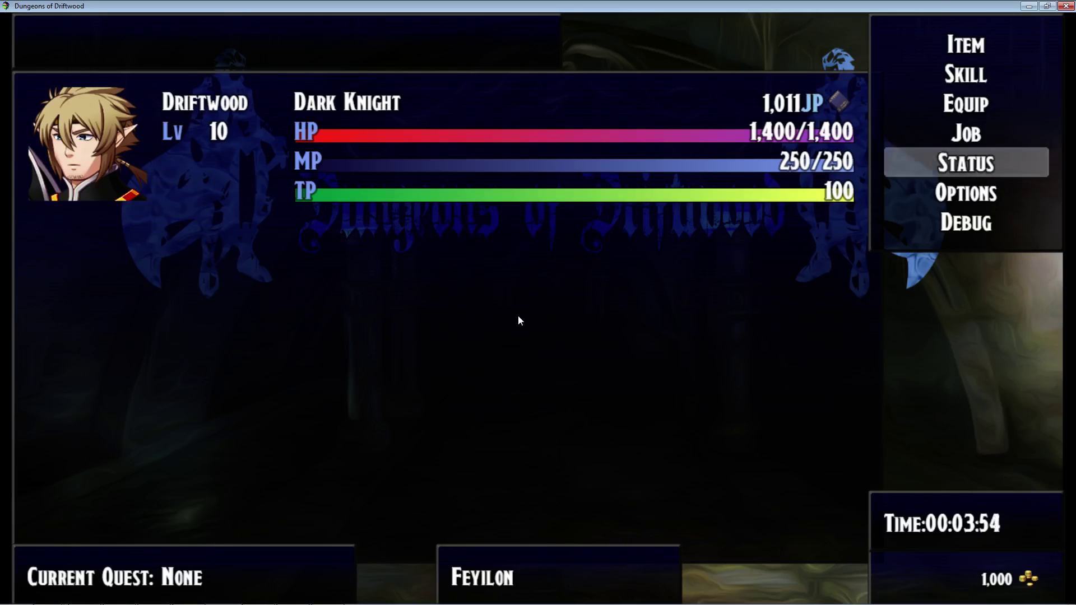
key("Down")
key("Down")
Step: Leave the main menu, walk onto Open Hills and accept the boss battle
key("Escape")
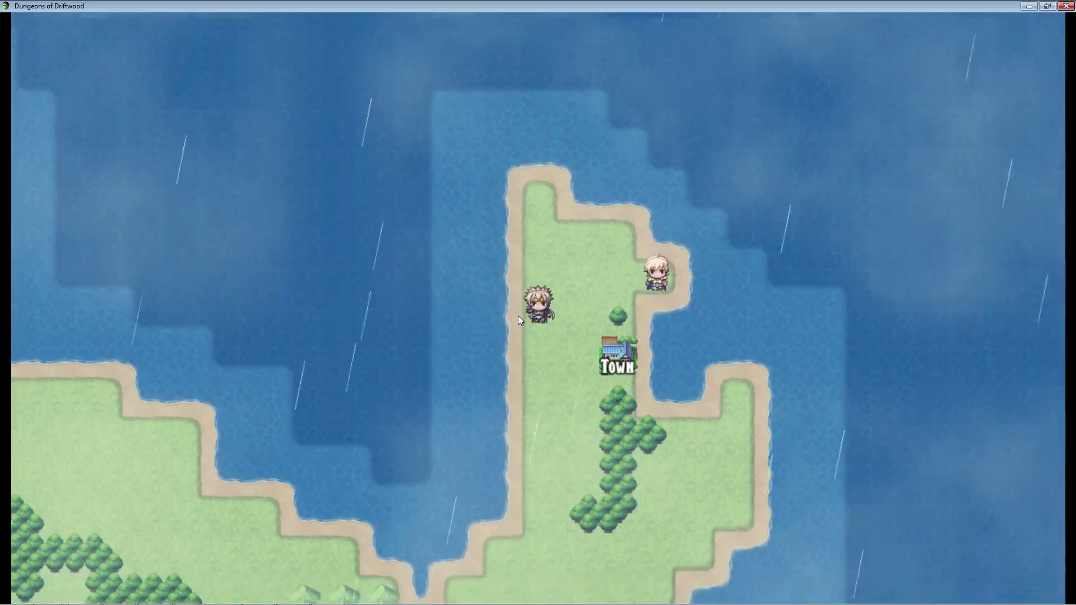
key("Down")
key("Down")
key("Down")
key("Left")
key("Left")
key("Left")
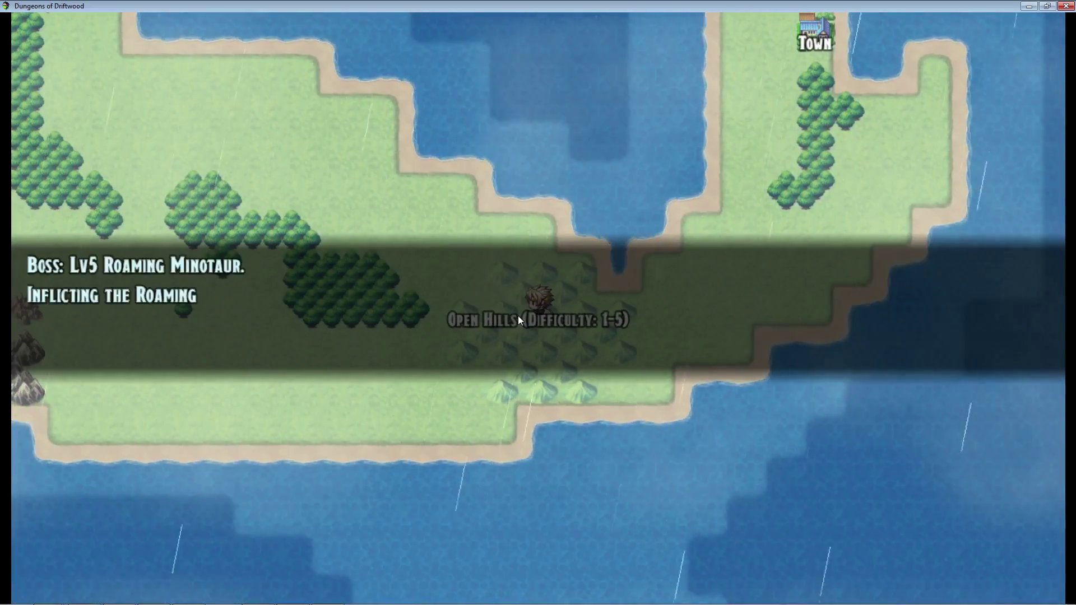
key("Return")
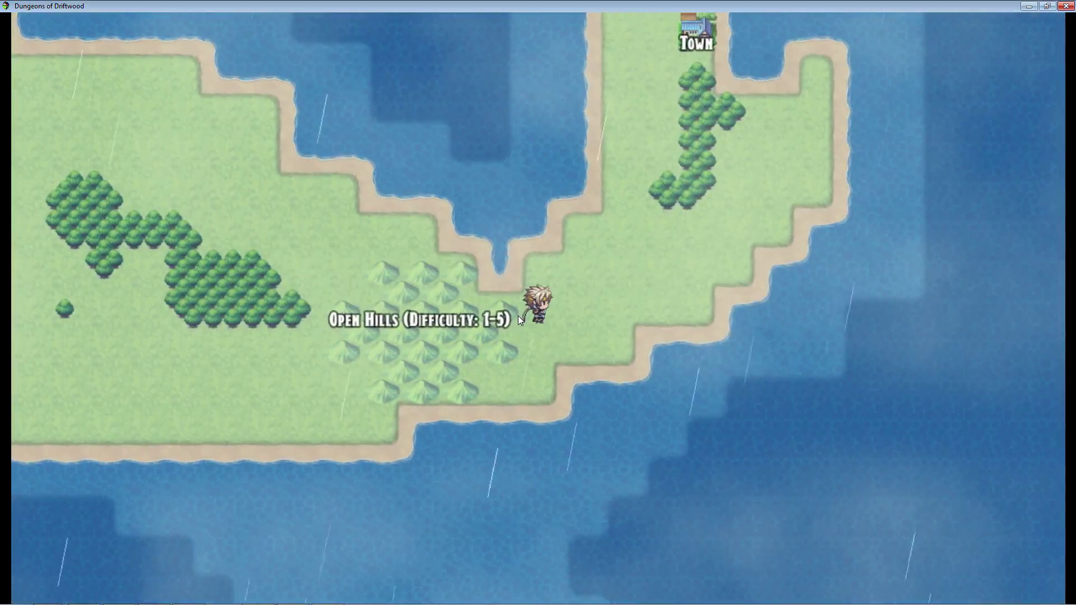
Step: After the defeat, walk north toward the blonde villager and close the playtest window
key("Escape")
key("Escape")
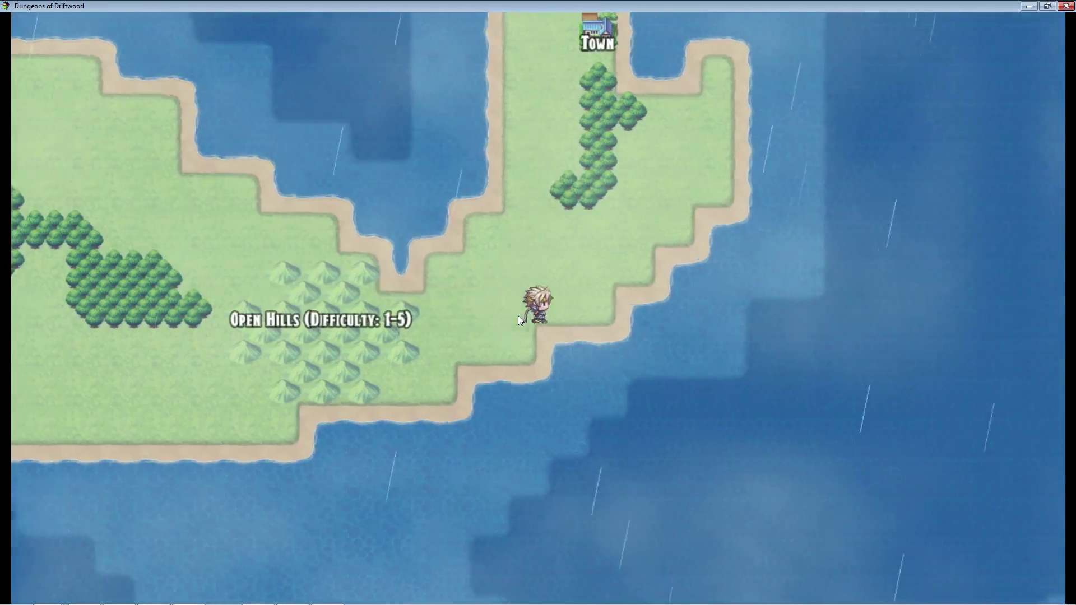
key("Up")
key("Up")
key("Up")
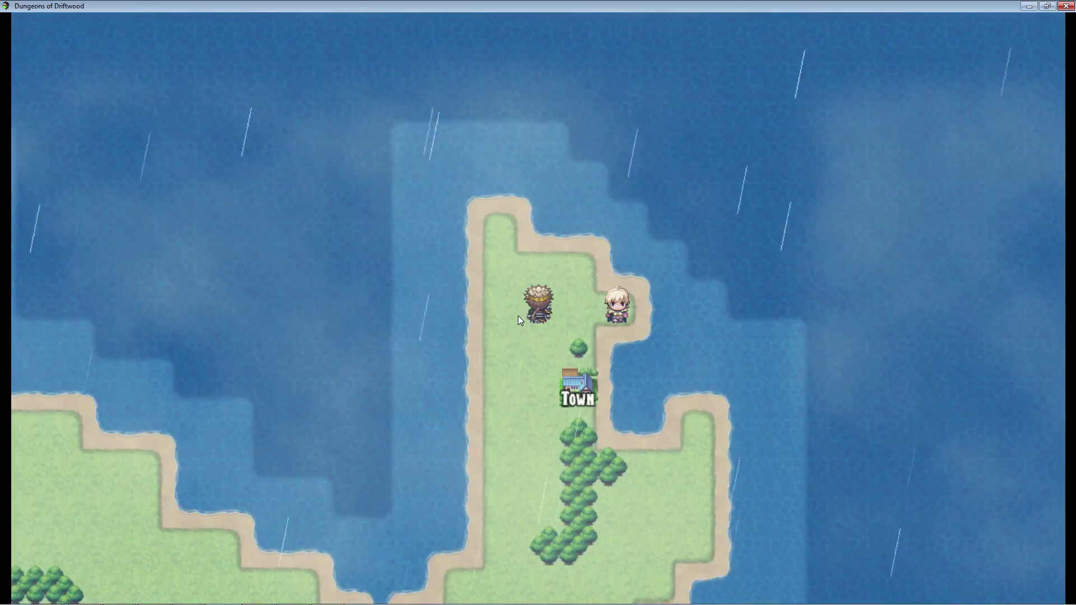
left_click(1069, 8)
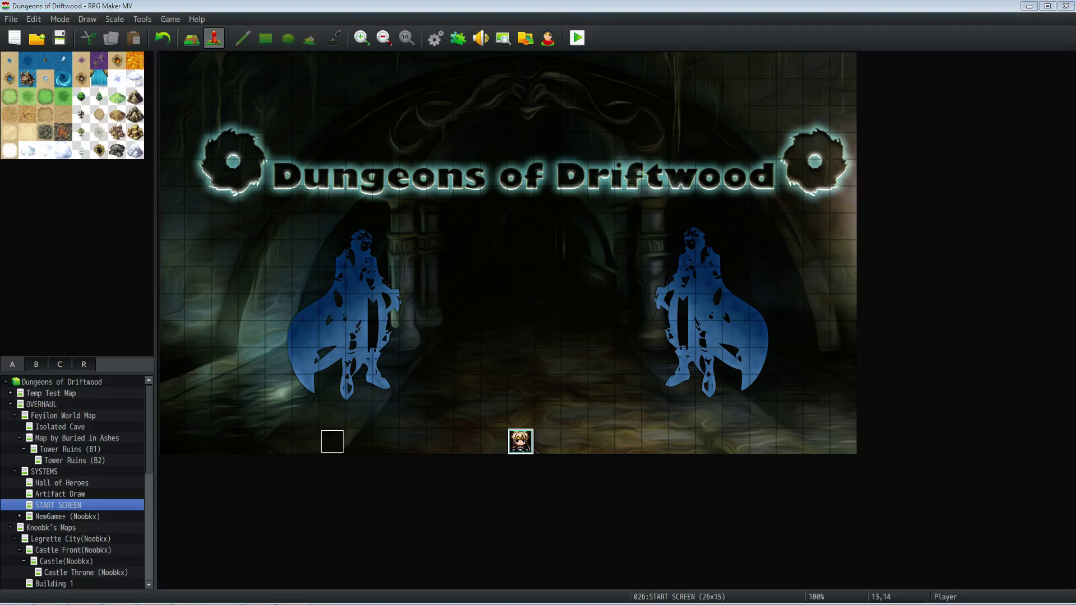
Step: Reopen the Plugin Manager and select the Kath_GameOver plugin, which is listed as ON
left_click(445, 41)
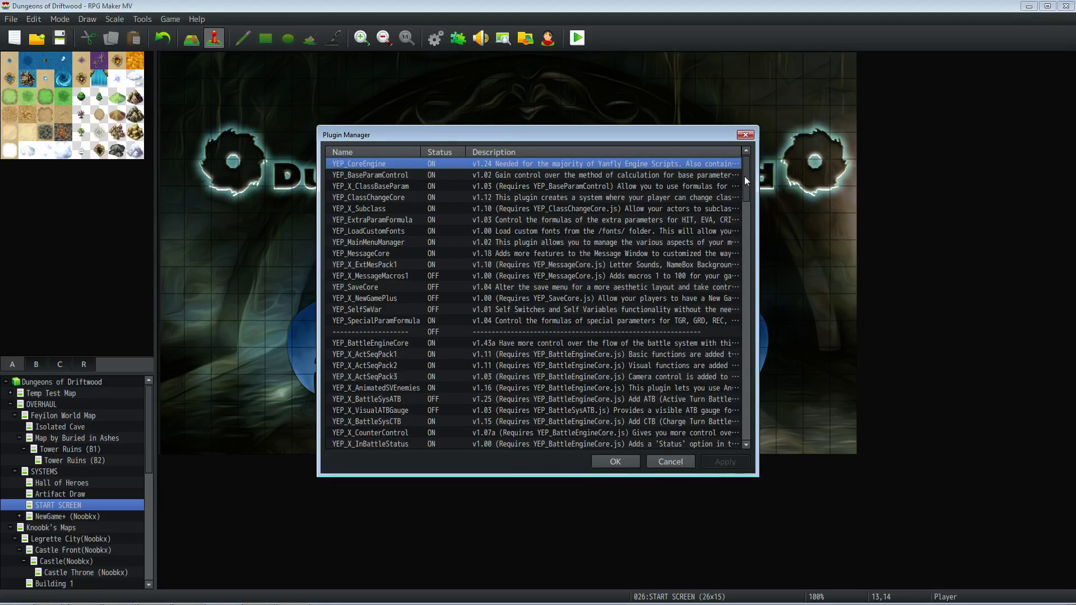
left_click_drag(744, 176, 736, 416)
left_click(460, 434)
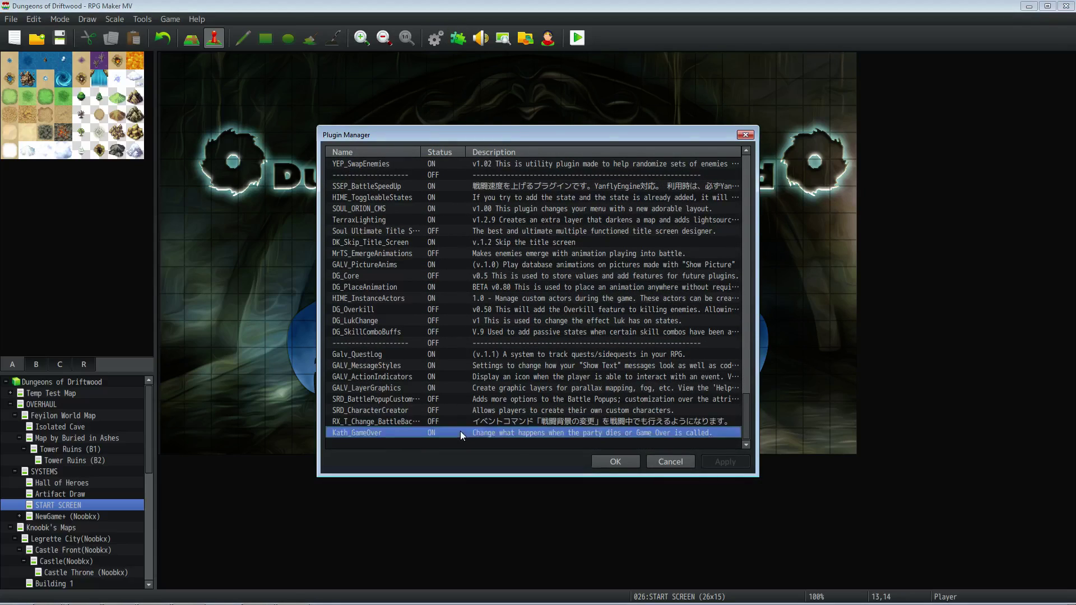